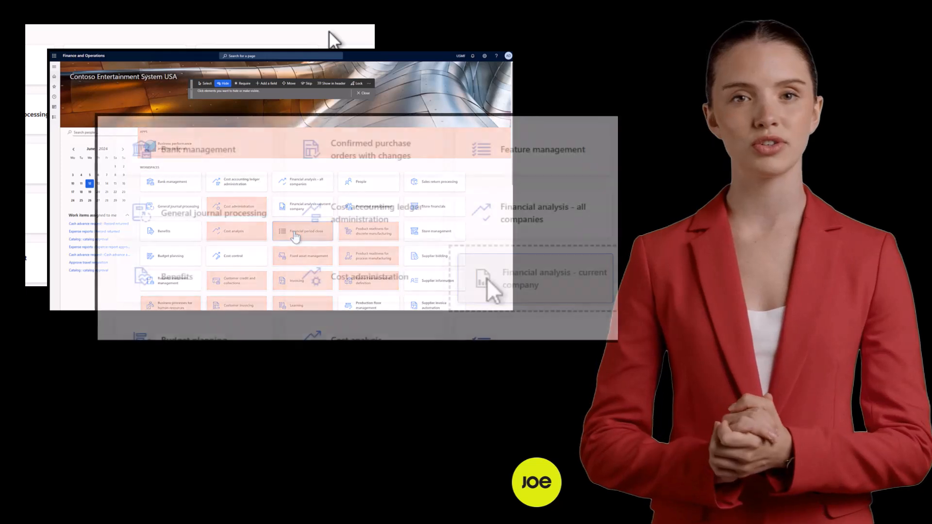
{"action": "left_click_drag", "start_coordinate": [490, 278], "coordinate": [215, 193]}
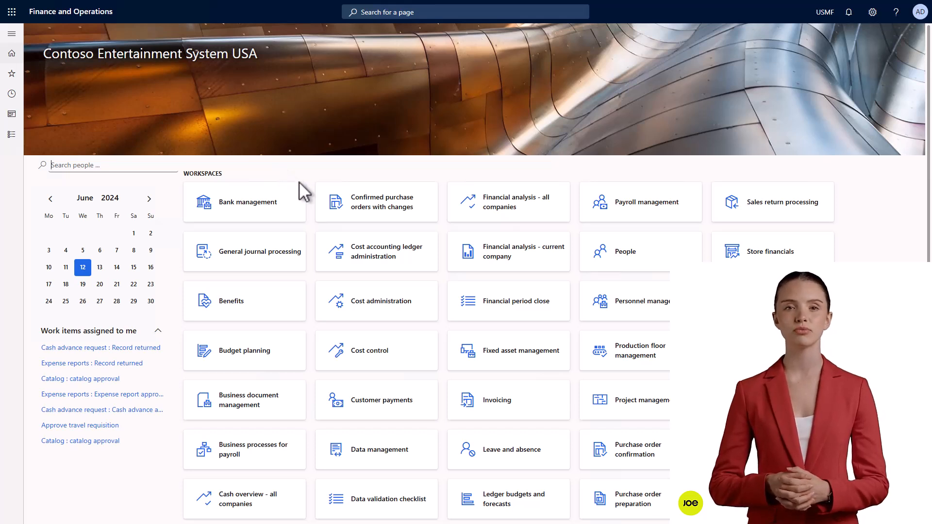
Personalise the Cost administration workspace tile so that it is hidden on the home page.
{"action": "right_click", "coordinate": [392, 310]}
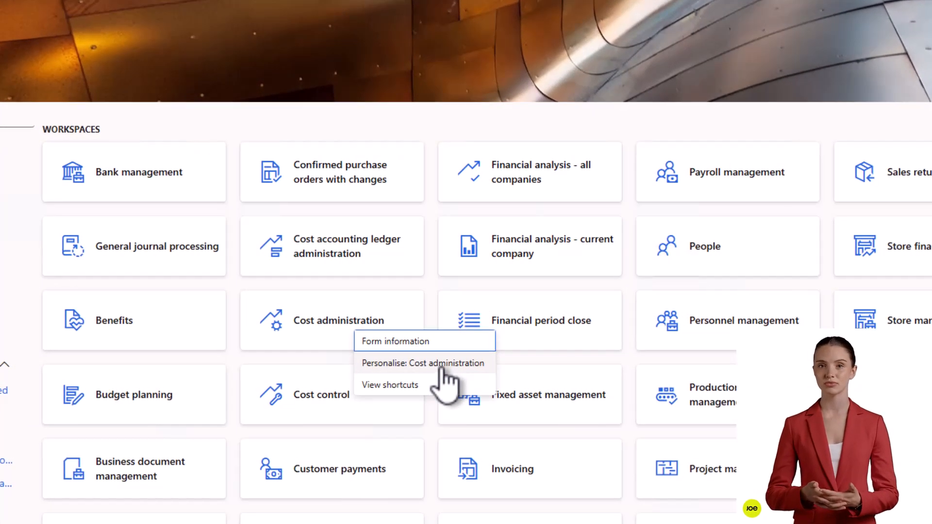
{"action": "left_click", "coordinate": [440, 364]}
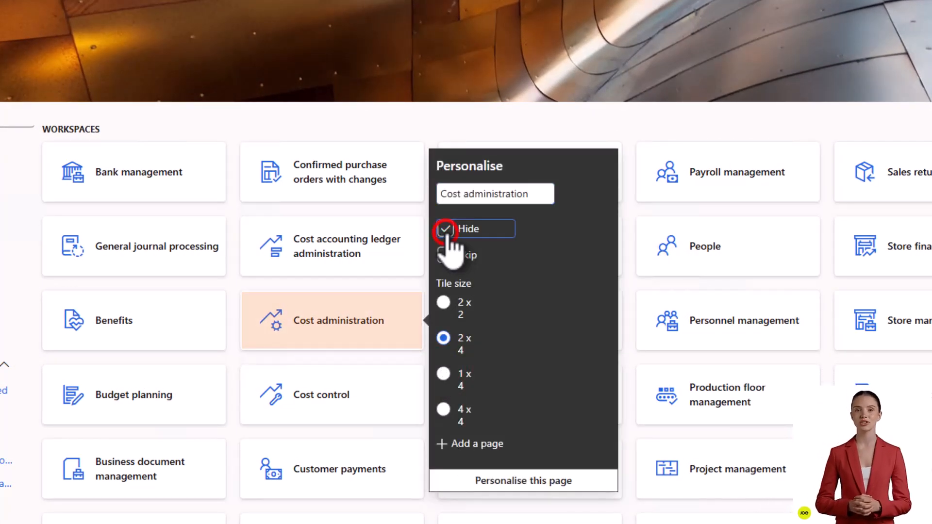
{"action": "left_click", "coordinate": [640, 119]}
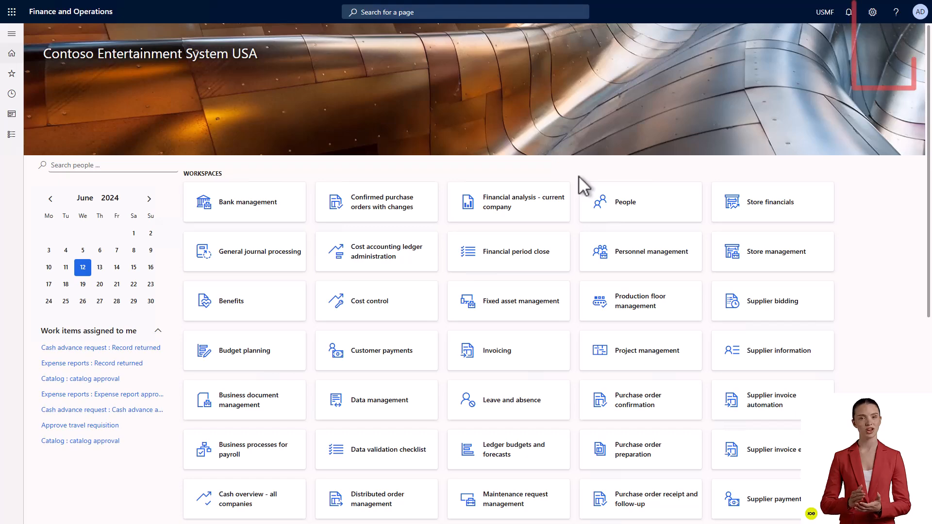
Personalise the home page to hide the Invoicing, Fixed asset management and Financial period close workspace tiles.
{"action": "left_click", "coordinate": [871, 13]}
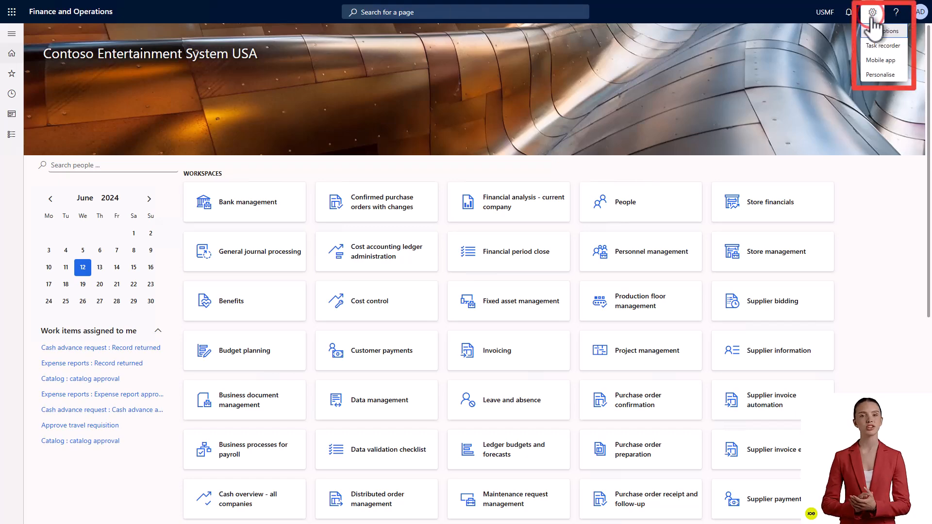
{"action": "left_click", "coordinate": [880, 75]}
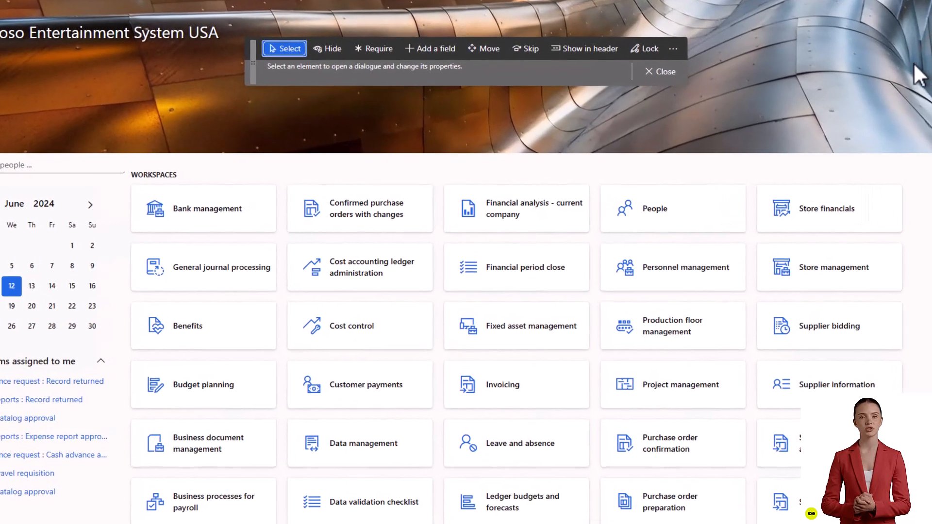
{"action": "left_click", "coordinate": [331, 52]}
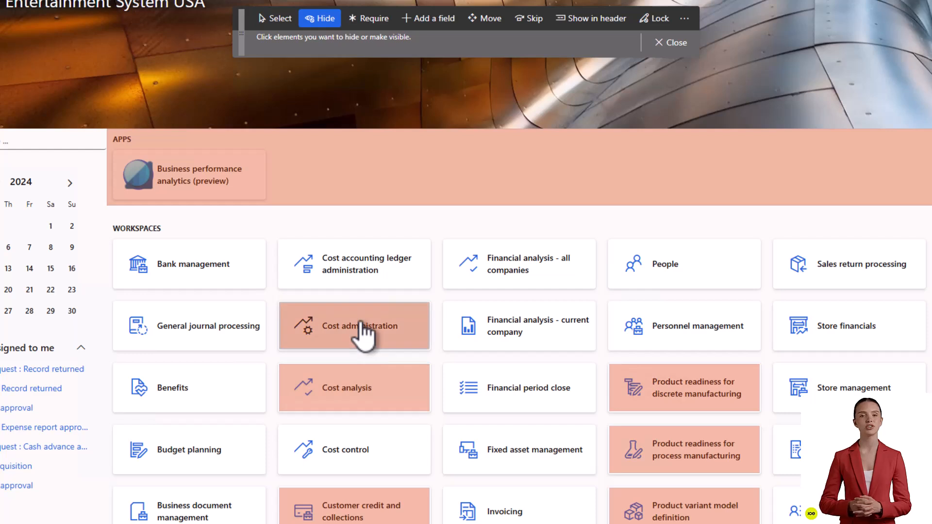
{"action": "left_click", "coordinate": [467, 510]}
{"action": "left_click", "coordinate": [479, 449]}
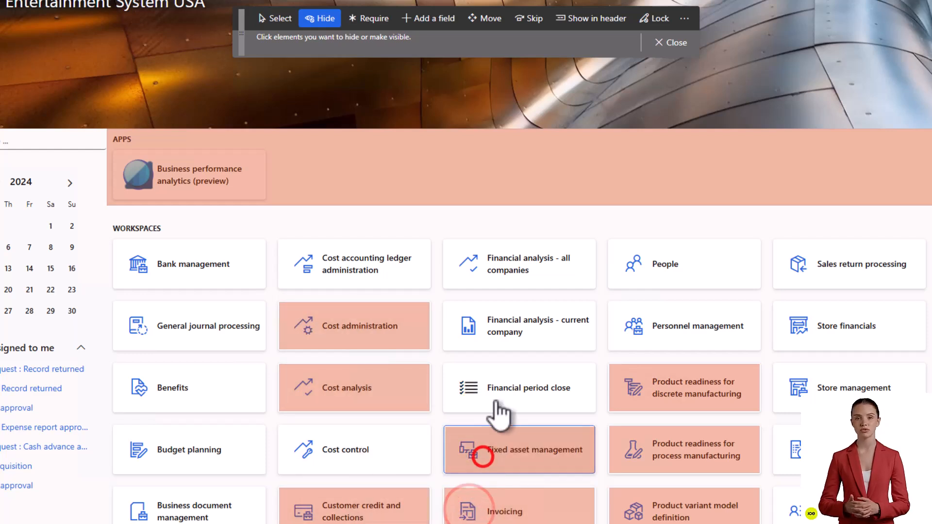
{"action": "left_click", "coordinate": [495, 383]}
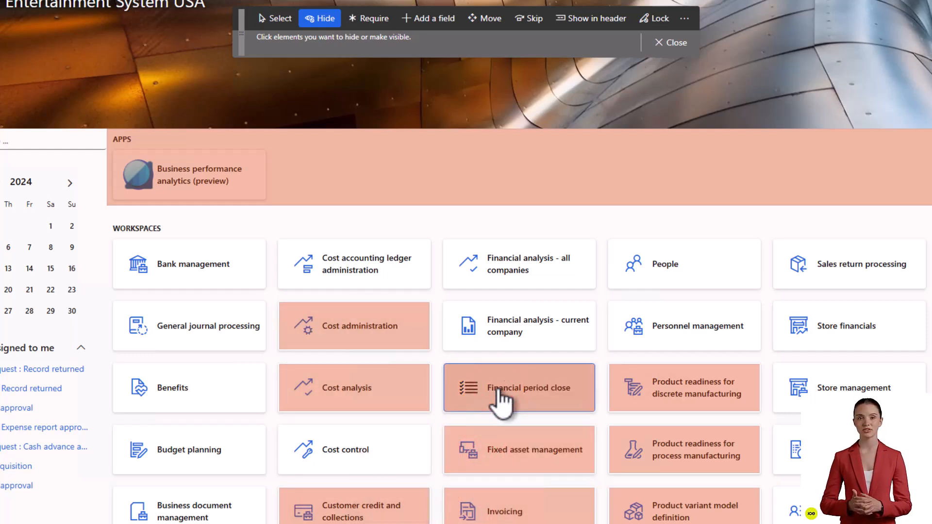
{"action": "left_click", "coordinate": [674, 43]}
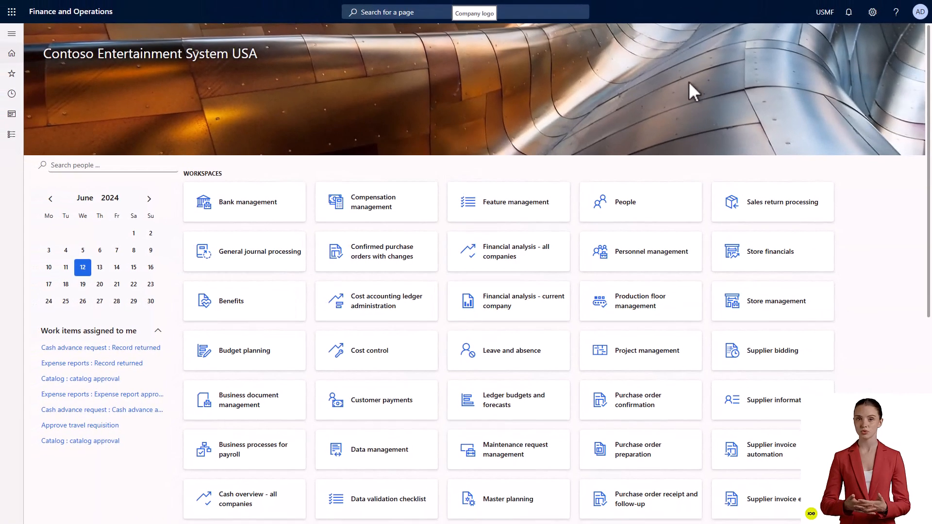
Unhide the Cost administration, Cost analysis, Financial period close, Fixed asset management and both Product readiness (discrete and process manufacturing) tiles.
{"action": "left_click", "coordinate": [871, 12]}
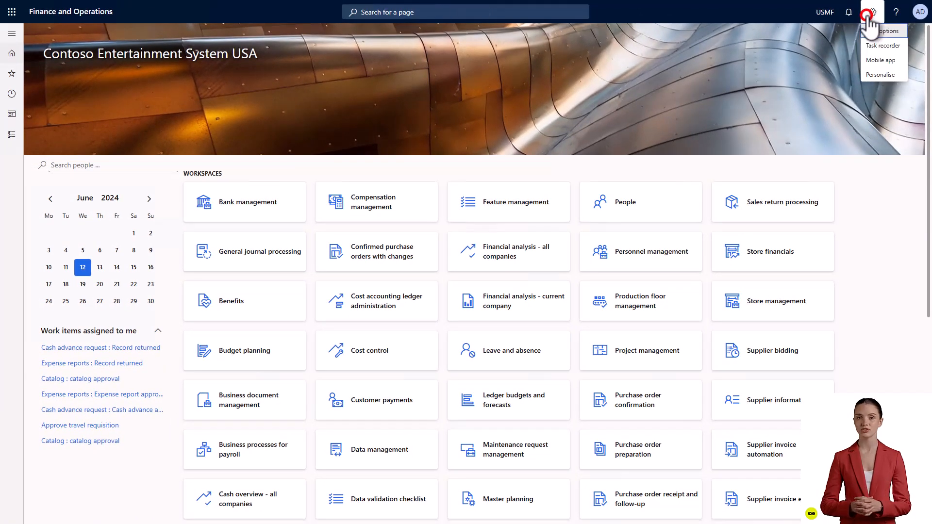
{"action": "left_click", "coordinate": [872, 74]}
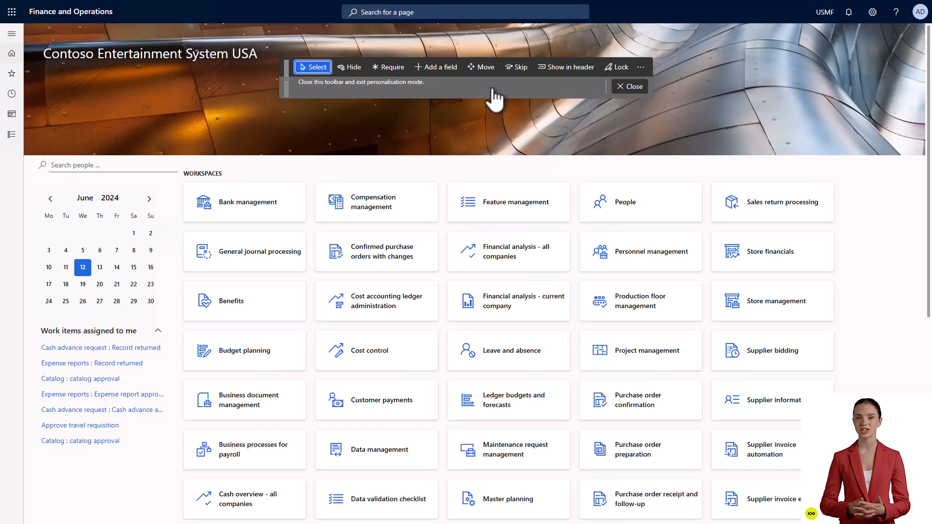
{"action": "left_click", "coordinate": [349, 67]}
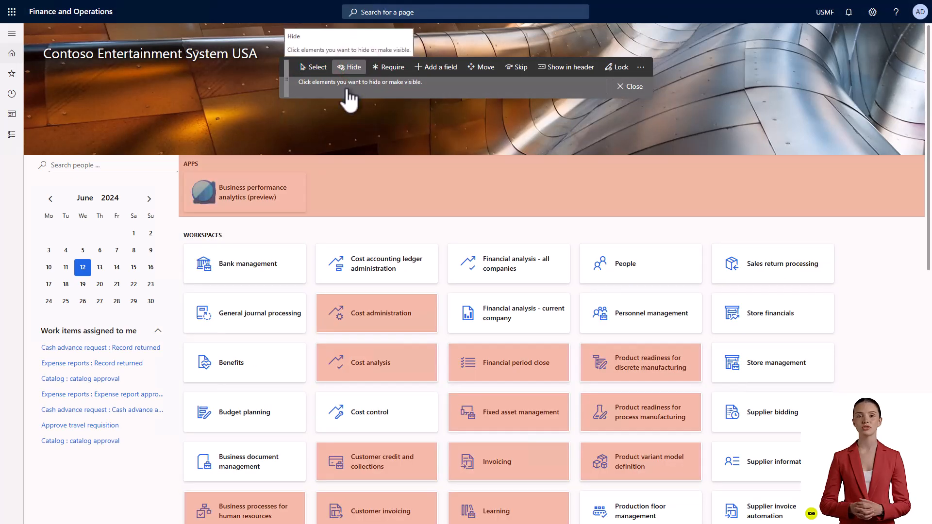
{"action": "left_click", "coordinate": [353, 313]}
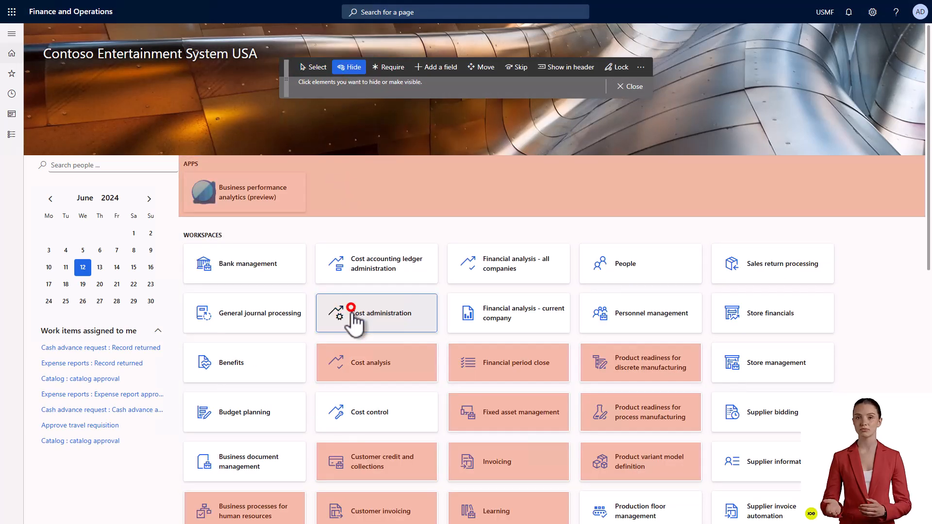
{"action": "left_click", "coordinate": [349, 359]}
{"action": "left_click", "coordinate": [469, 364]}
{"action": "left_click", "coordinate": [597, 368]}
{"action": "left_click", "coordinate": [606, 417]}
{"action": "left_click", "coordinate": [535, 408]}
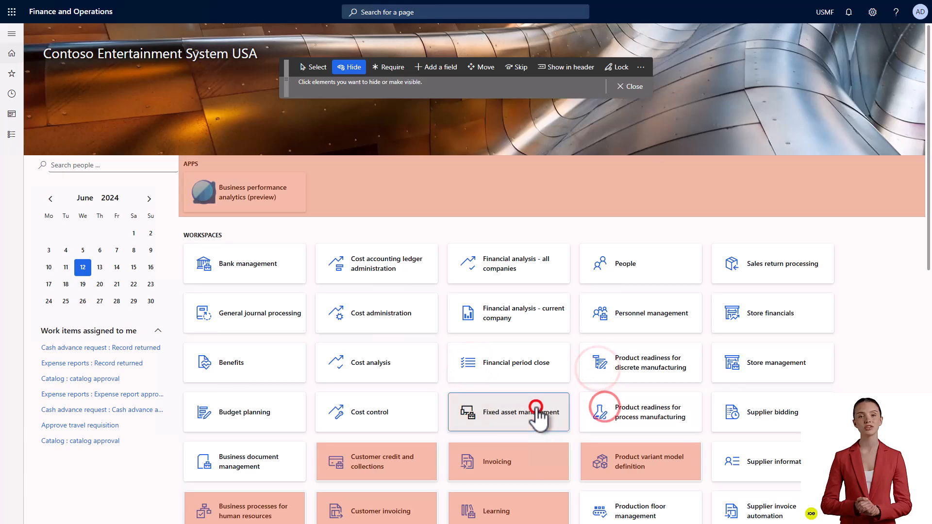
{"action": "left_click", "coordinate": [629, 88]}
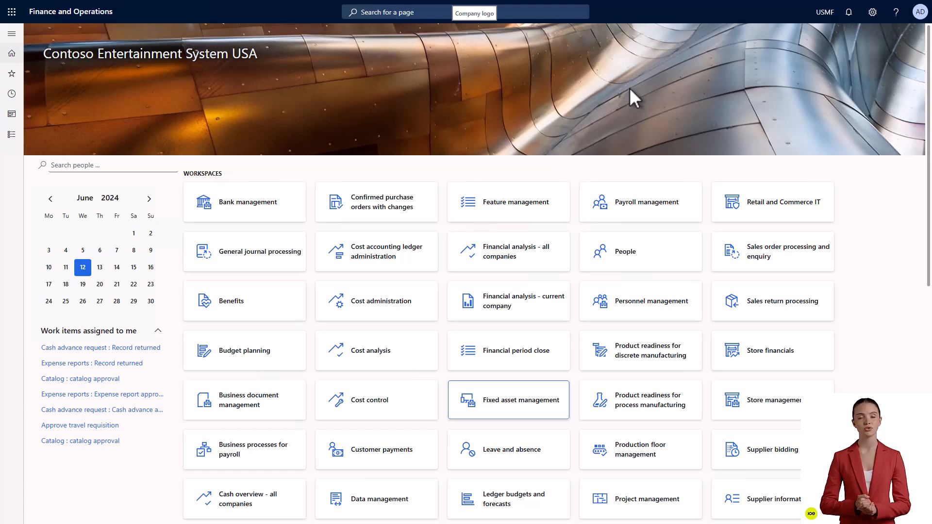
Move the Financial analysis - current company tile to directly below Bank management through page personalisation.
{"action": "left_click", "coordinate": [872, 14]}
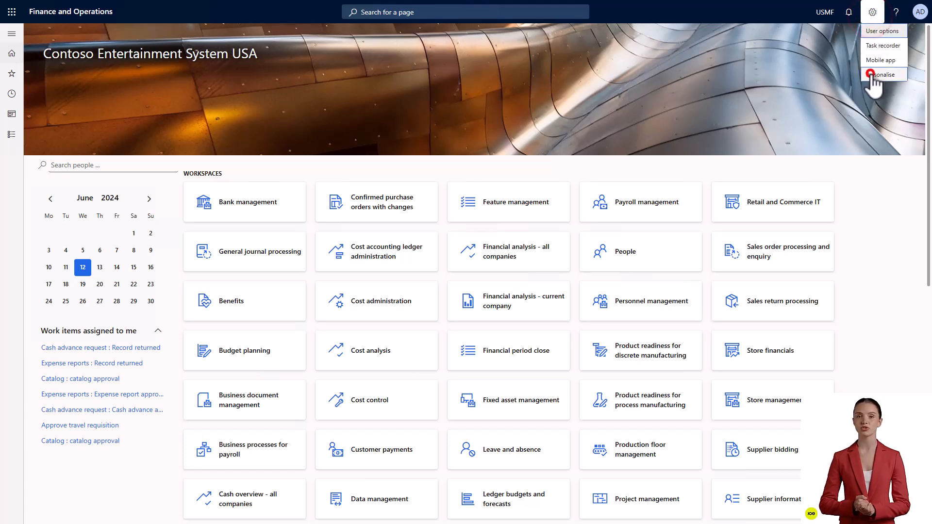
{"action": "left_click", "coordinate": [860, 74]}
{"action": "left_click", "coordinate": [481, 67]}
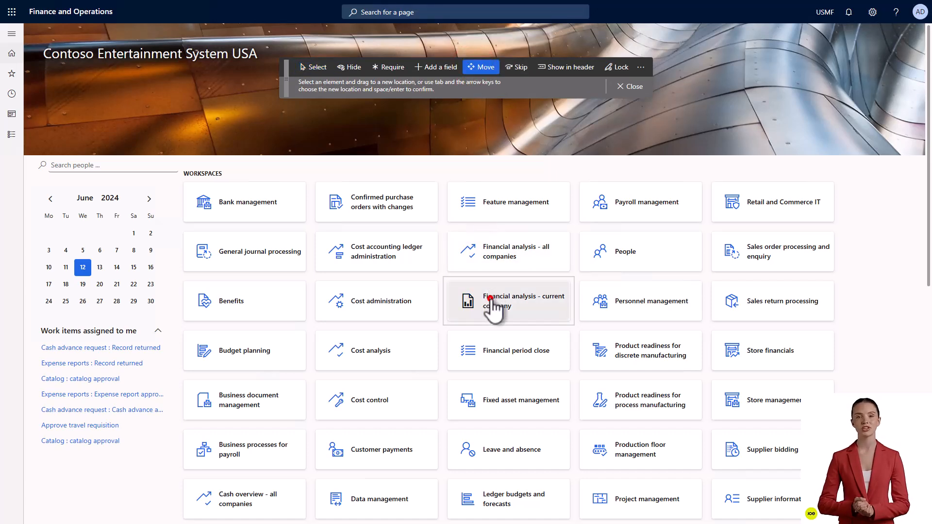
{"action": "left_click_drag", "start_coordinate": [491, 300], "coordinate": [488, 339]}
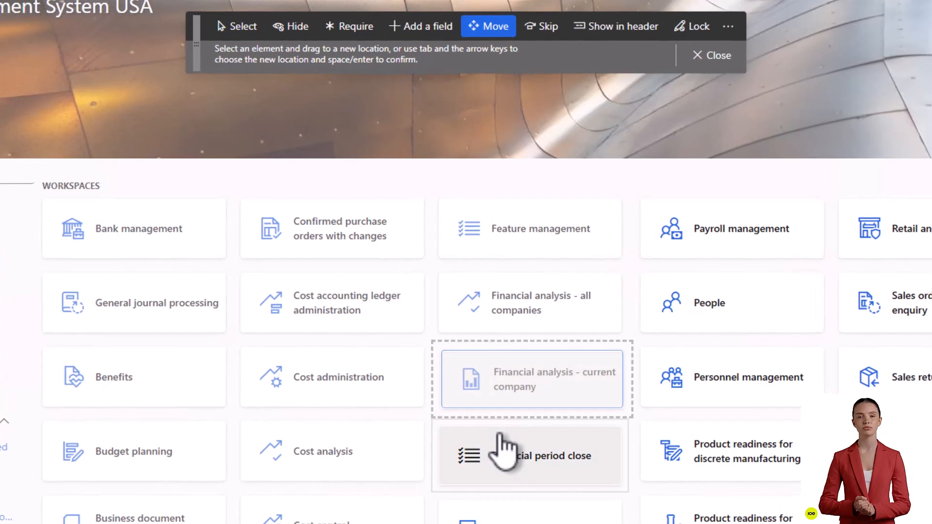
{"action": "left_click_drag", "start_coordinate": [503, 451], "coordinate": [153, 270]}
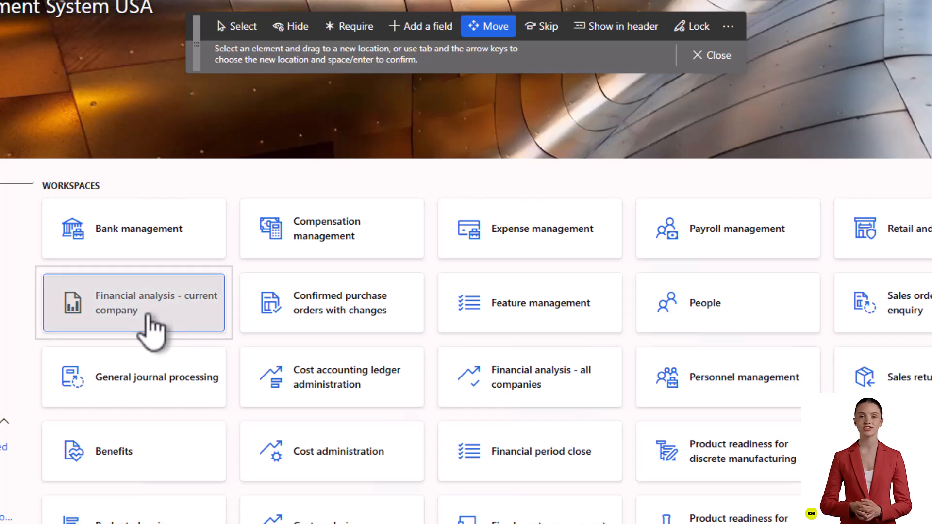
{"action": "left_click", "coordinate": [708, 60]}
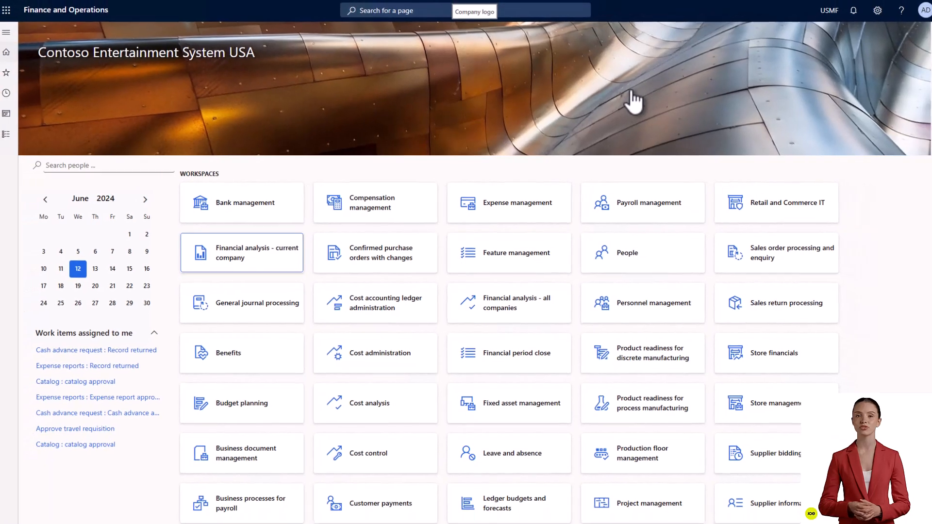
Clear all personalisations of the home page and leave personalisation mode.
{"action": "left_click", "coordinate": [872, 12]}
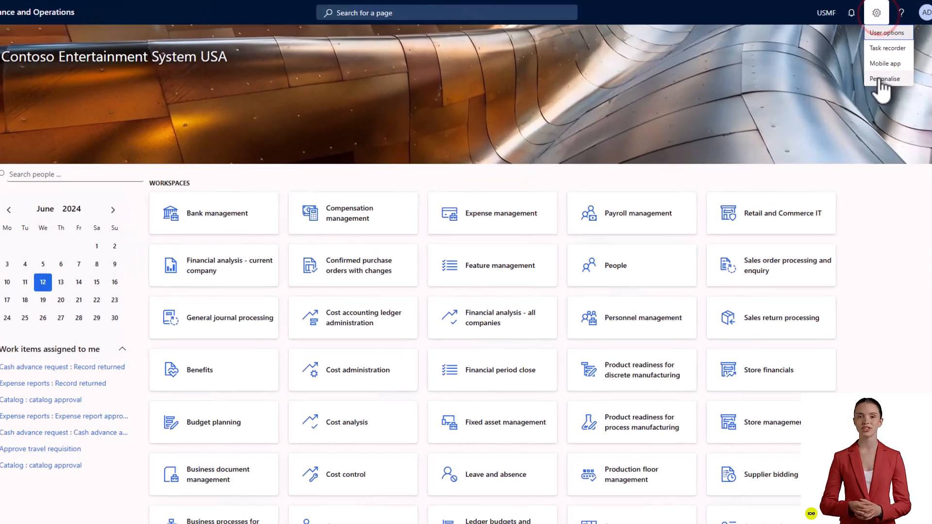
{"action": "left_click", "coordinate": [880, 80]}
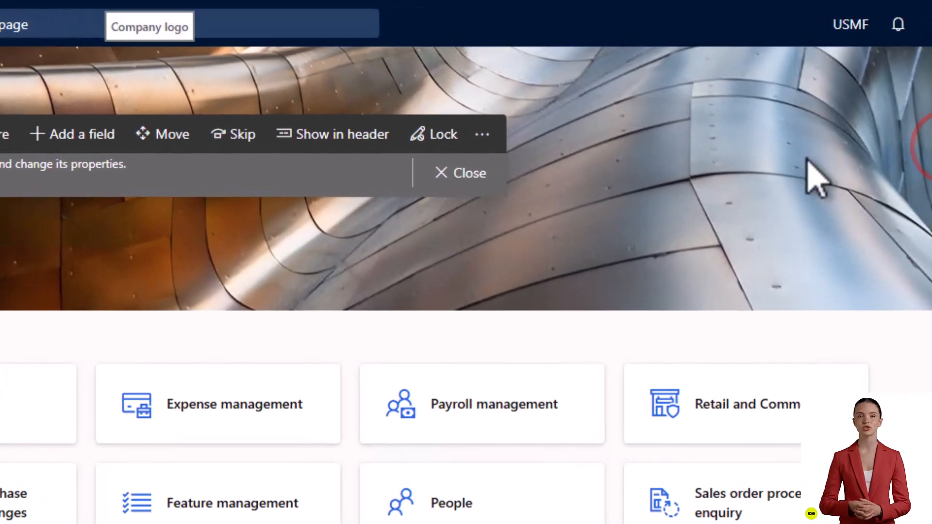
{"action": "left_click", "coordinate": [485, 141]}
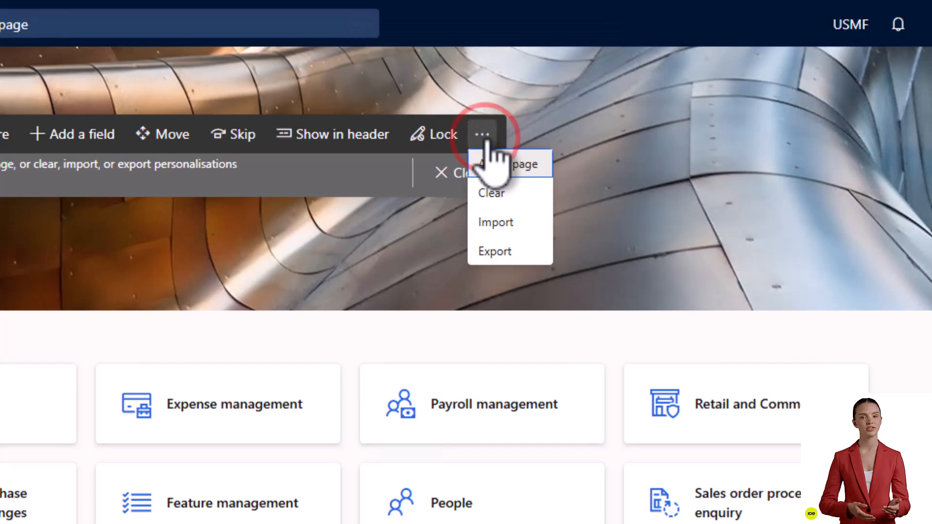
{"action": "left_click", "coordinate": [522, 197]}
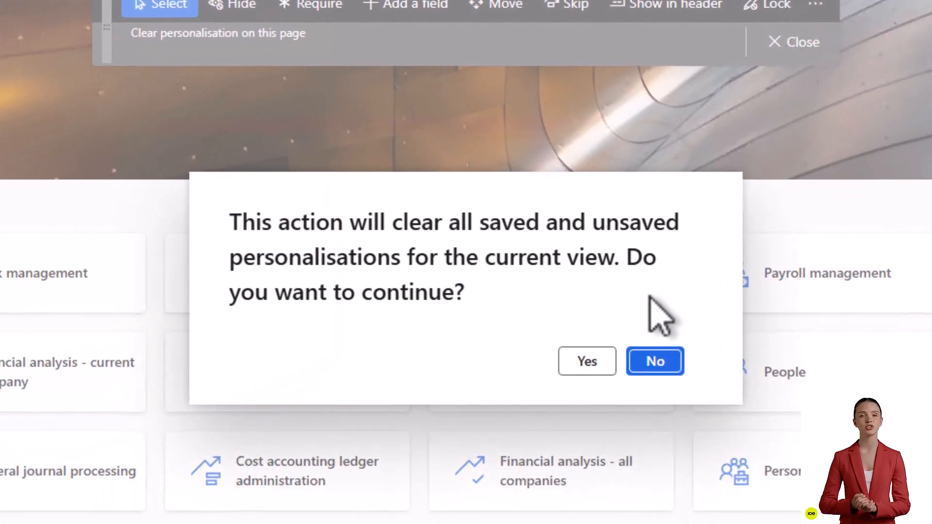
{"action": "left_click", "coordinate": [589, 362]}
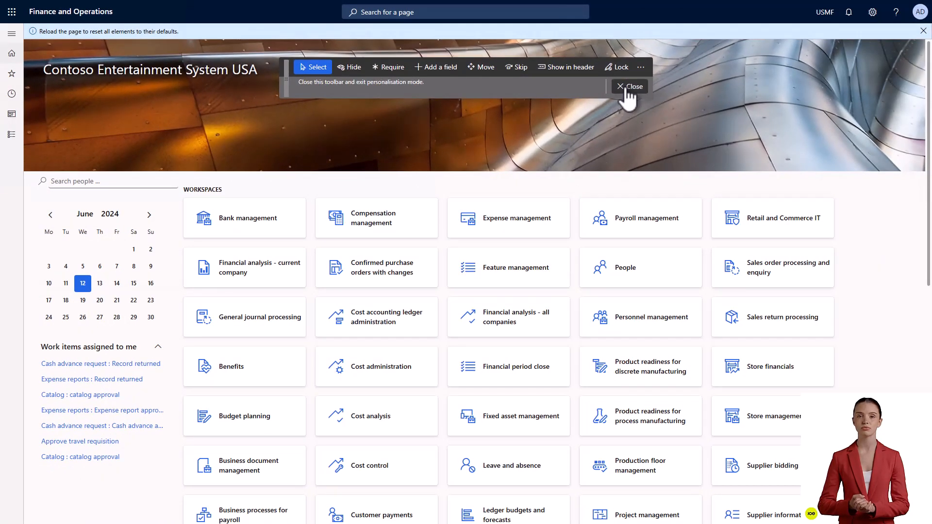
{"action": "left_click", "coordinate": [782, 44]}
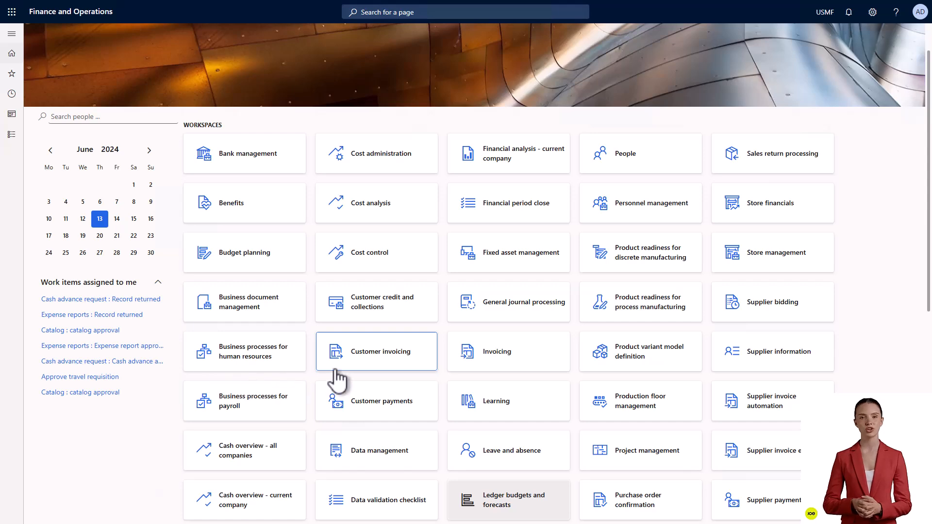
Open the Customer invoicing workspace, examine its list of unposted free text invoices, and return to the workspace.
{"action": "left_click", "coordinate": [374, 360]}
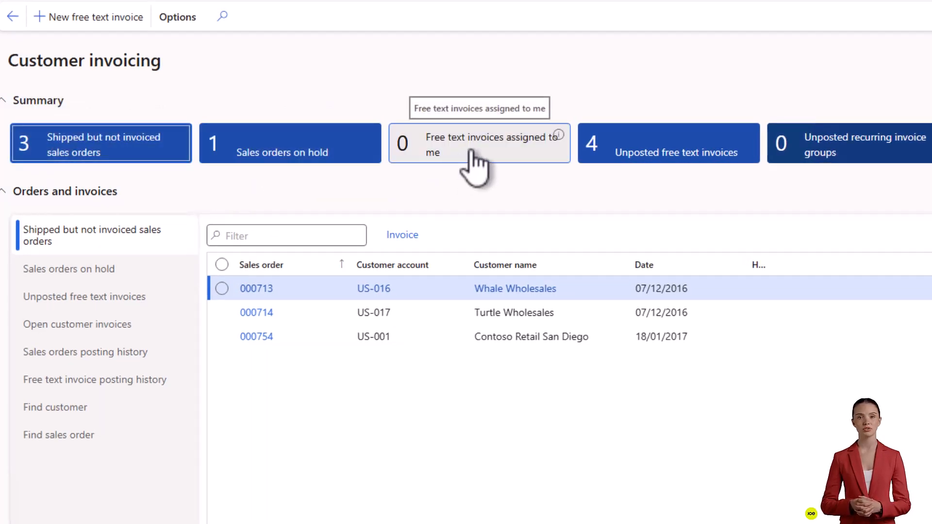
{"action": "left_click", "coordinate": [678, 156]}
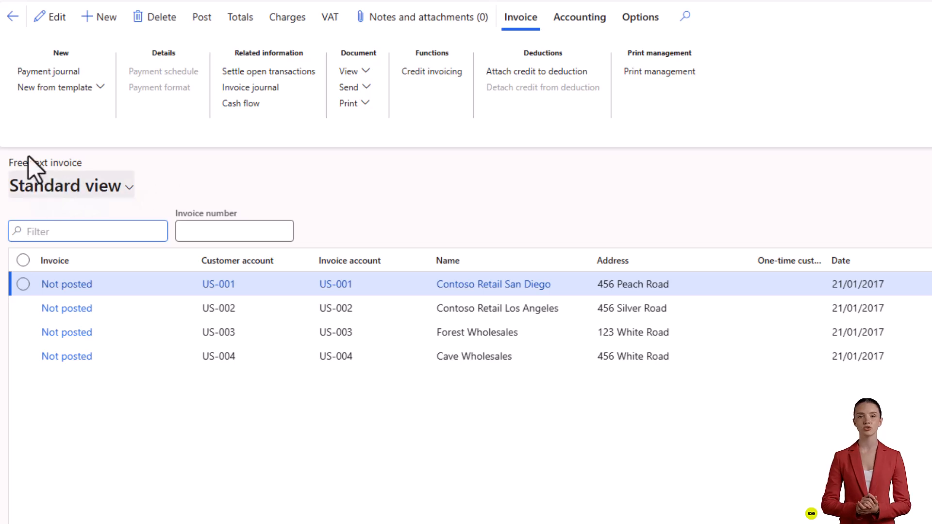
{"action": "left_click", "coordinate": [13, 19]}
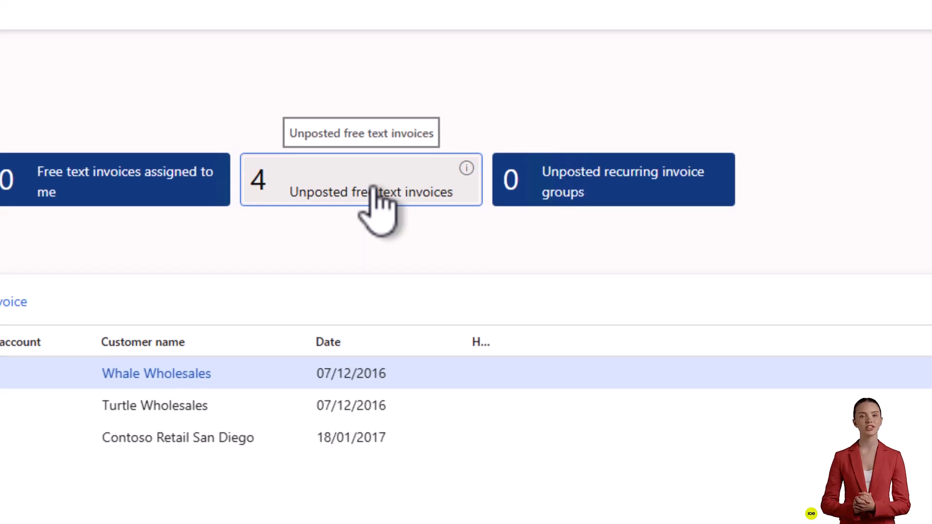
Pin the Unposted free text invoices tile to the dashboard and return to the home page.
{"action": "right_click", "coordinate": [374, 192]}
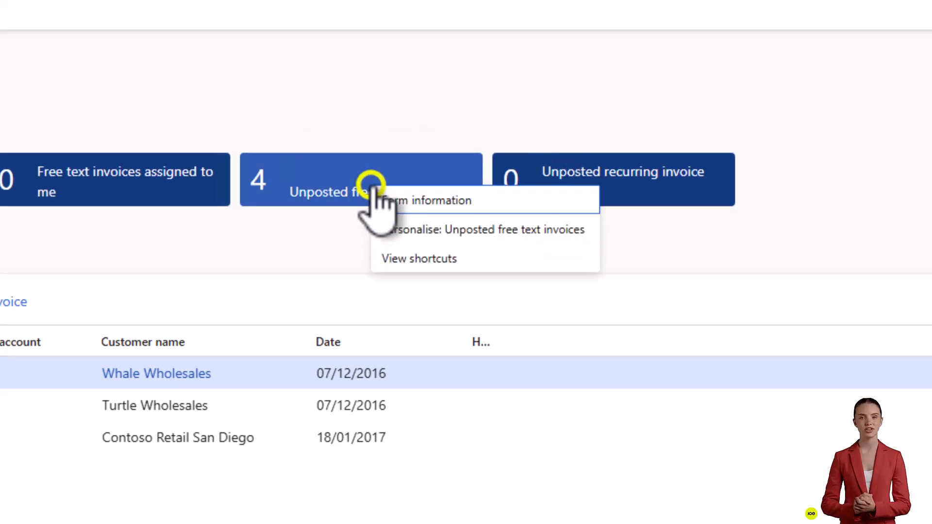
{"action": "left_click", "coordinate": [487, 229]}
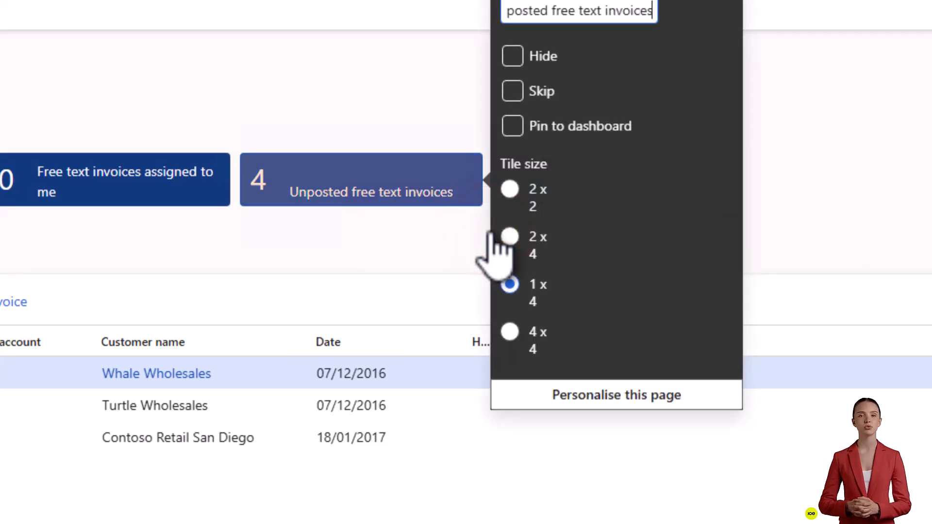
{"action": "left_click", "coordinate": [512, 127]}
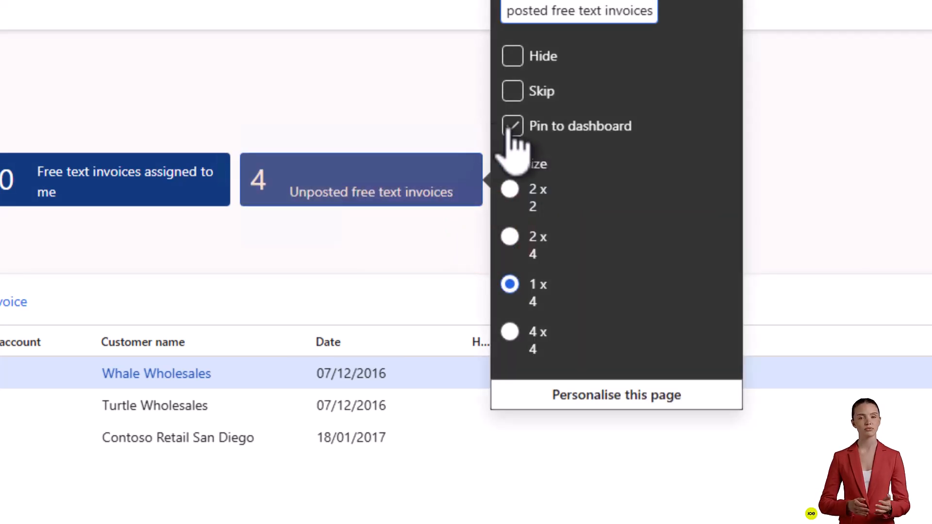
{"action": "left_click", "coordinate": [512, 127]}
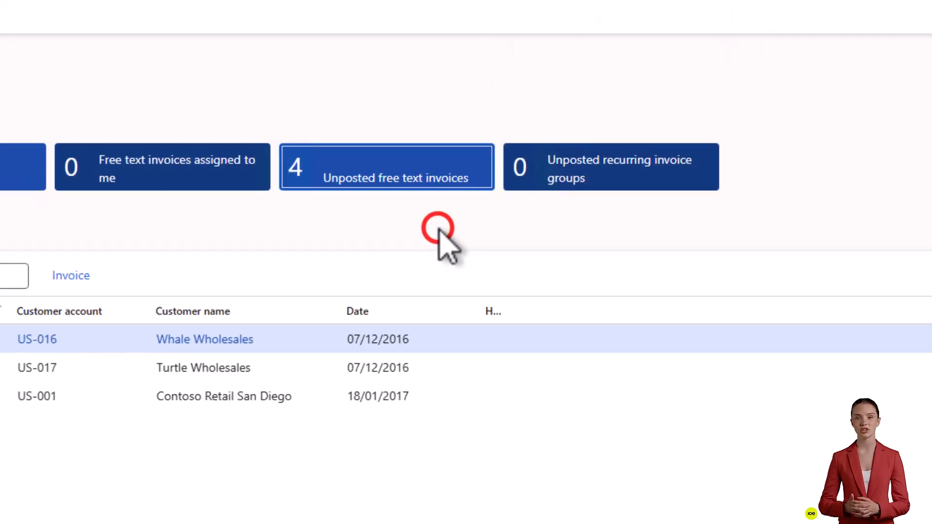
{"action": "left_click", "coordinate": [60, 11]}
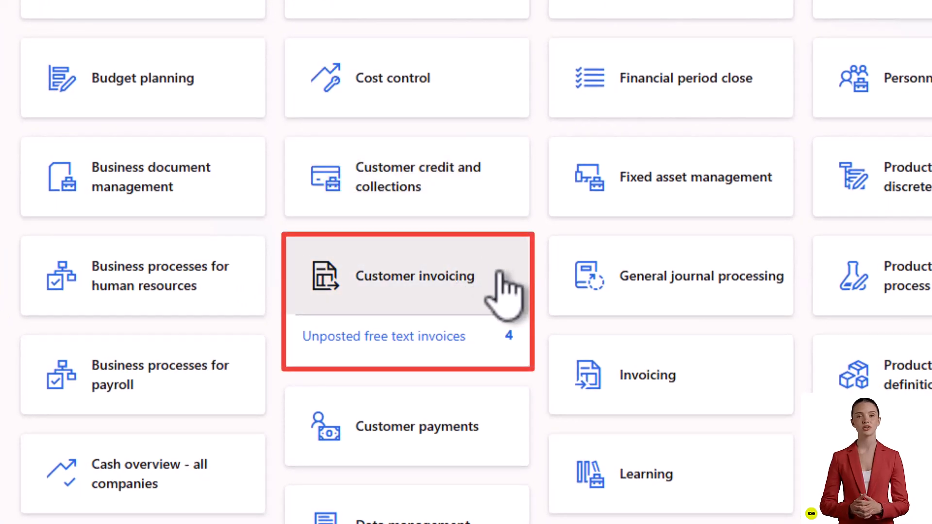
Check the Unposted free text invoices list from the home page, and remove its count from the Customer invoicing workspace tile.
{"action": "left_click", "coordinate": [396, 340]}
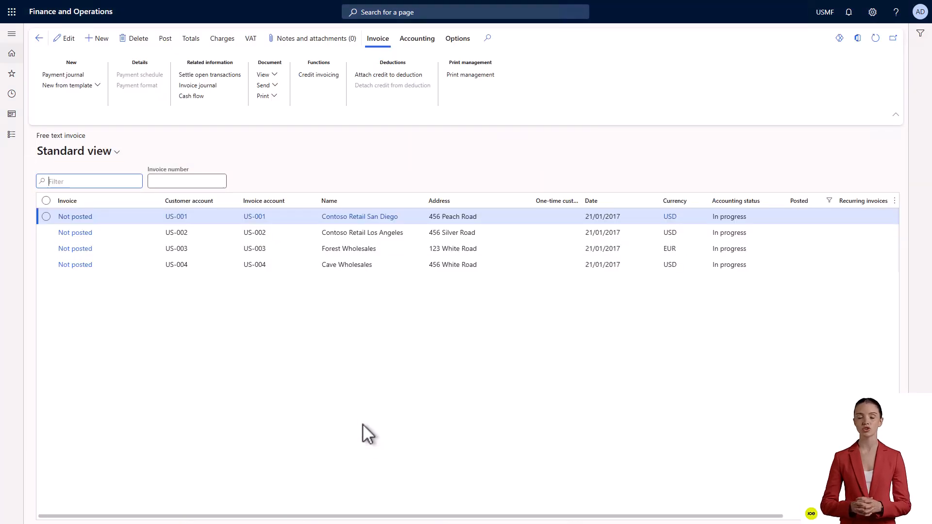
{"action": "left_click", "coordinate": [38, 39]}
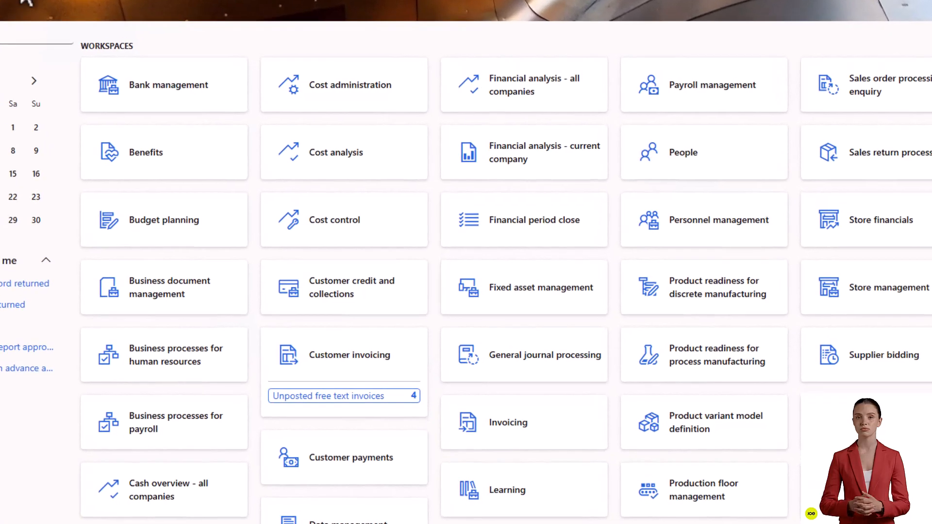
{"action": "right_click", "coordinate": [355, 384]}
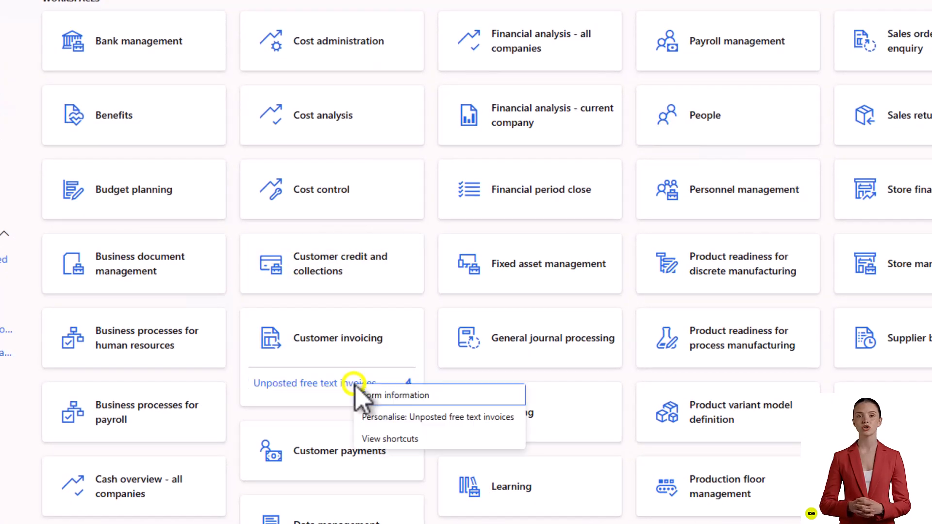
{"action": "left_click", "coordinate": [376, 416]}
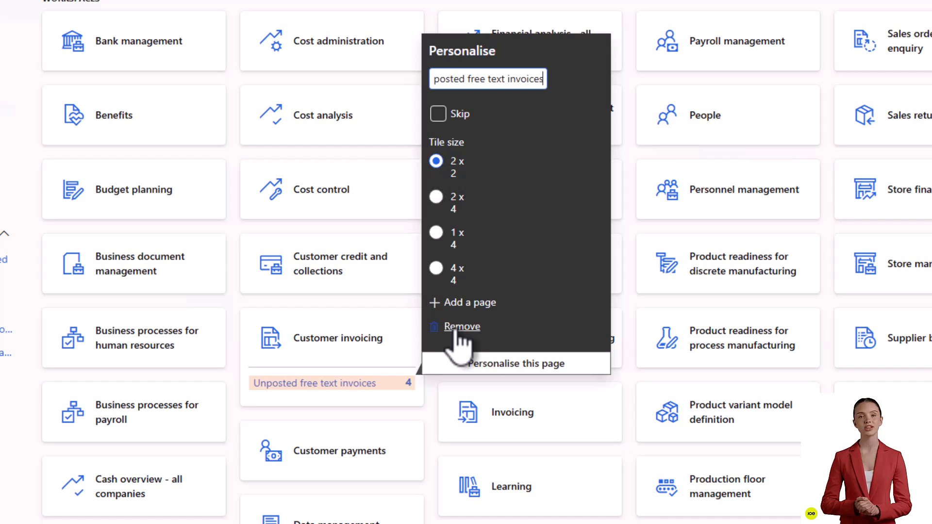
{"action": "left_click", "coordinate": [460, 327]}
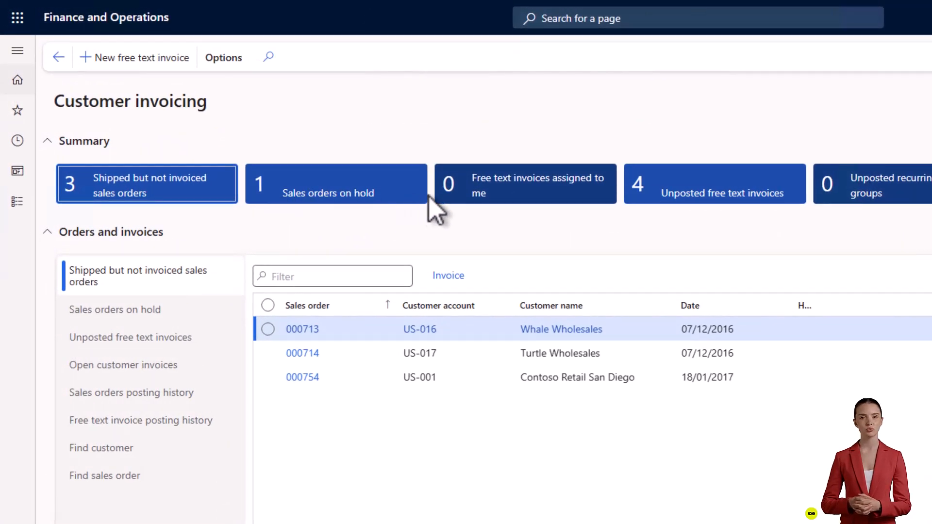
Hide the Unposted recurring invoice groups summary tile in the Customer invoicing workspace through page personalisation, and leave personalisation mode.
{"action": "right_click", "coordinate": [532, 195]}
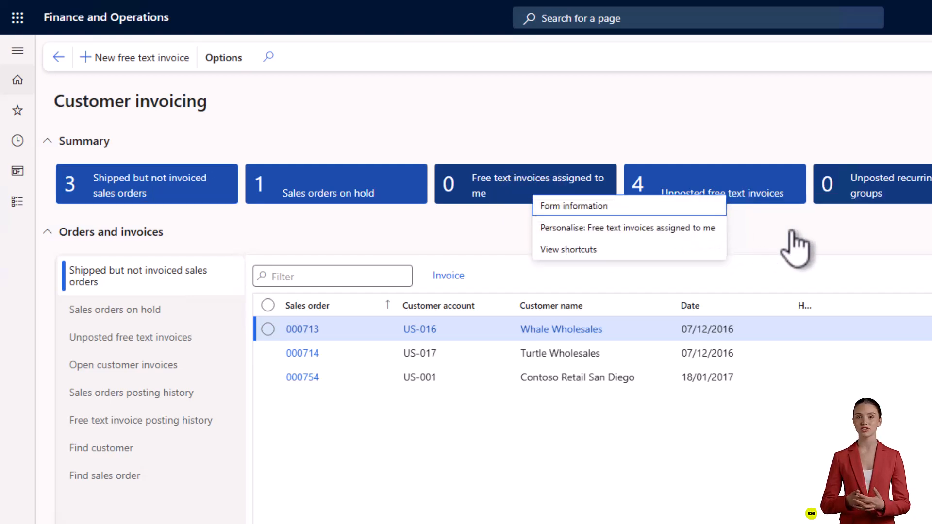
{"action": "left_click", "coordinate": [838, 21]}
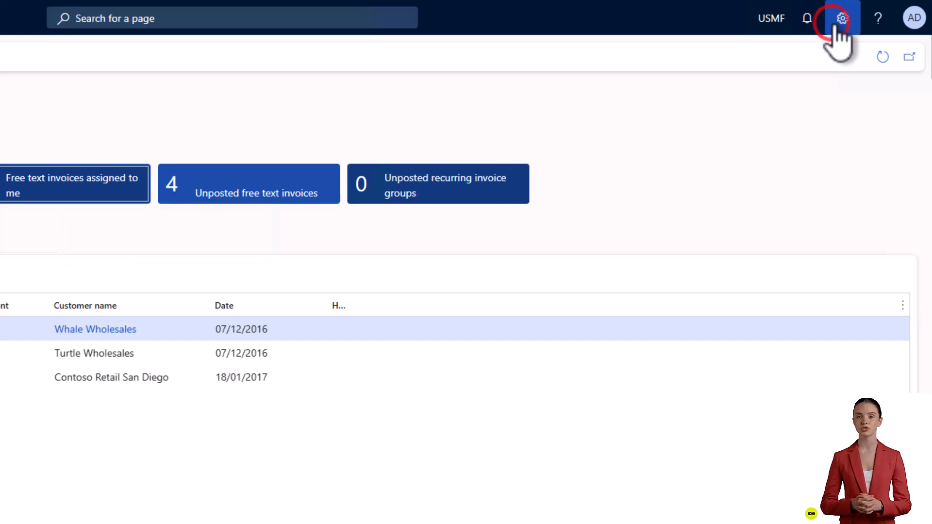
{"action": "left_click", "coordinate": [842, 111]}
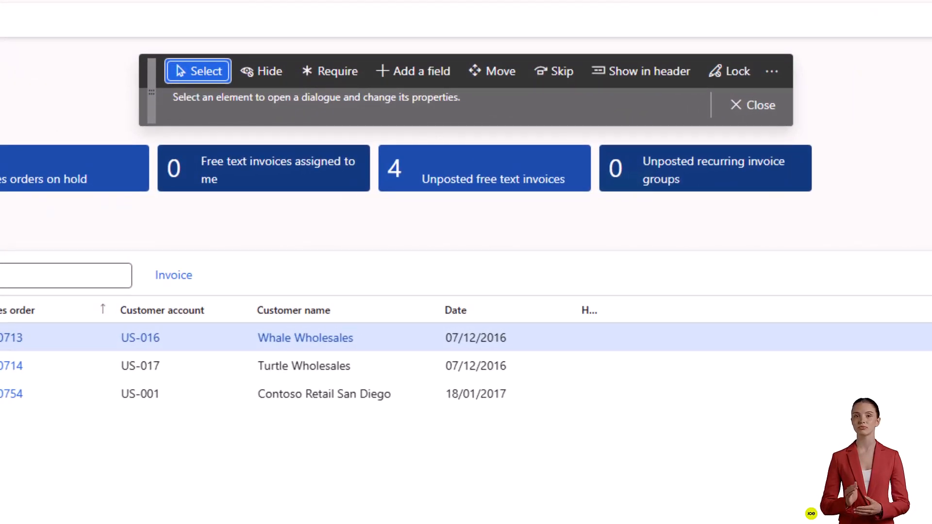
{"action": "left_click", "coordinate": [259, 72]}
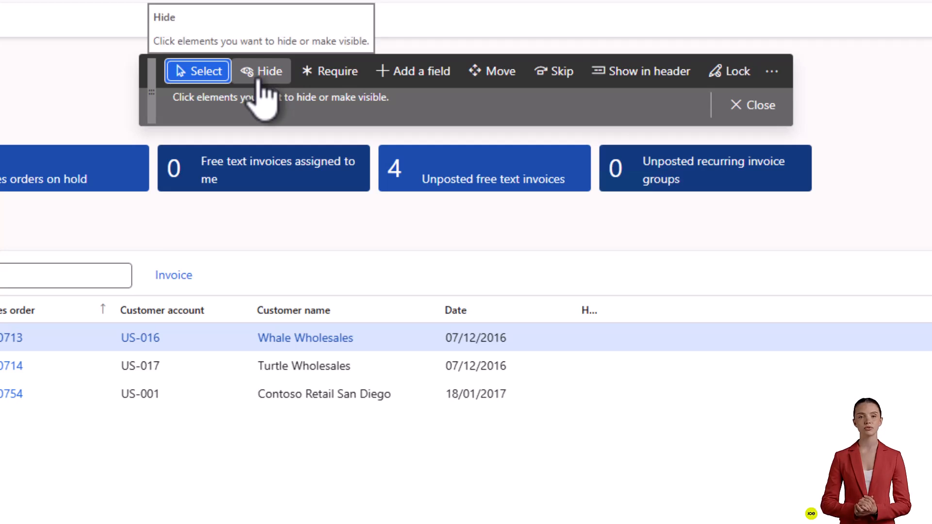
{"action": "left_click", "coordinate": [260, 81]}
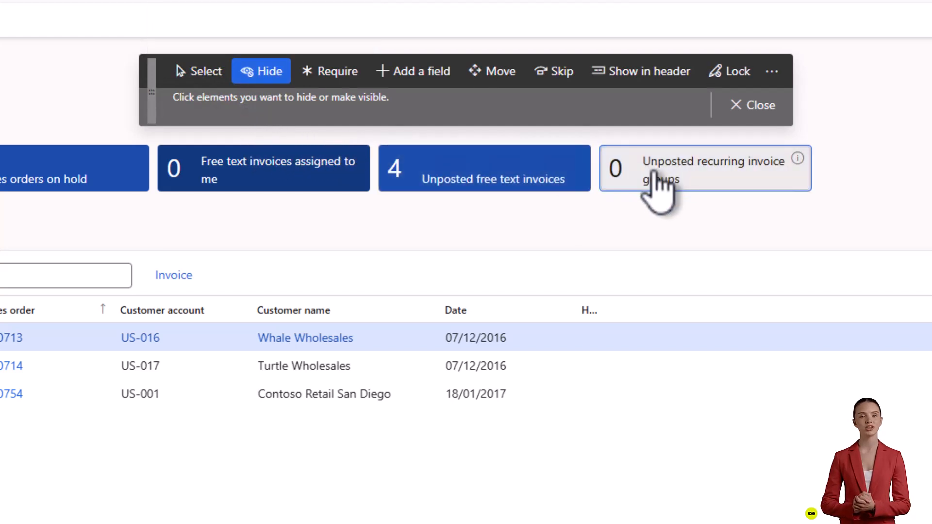
{"action": "left_click", "coordinate": [654, 176]}
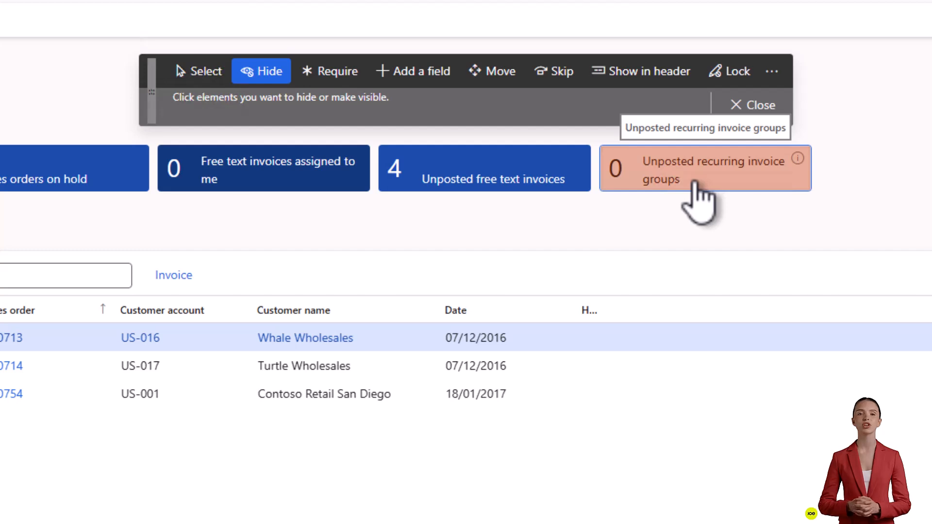
{"action": "left_click", "coordinate": [758, 108]}
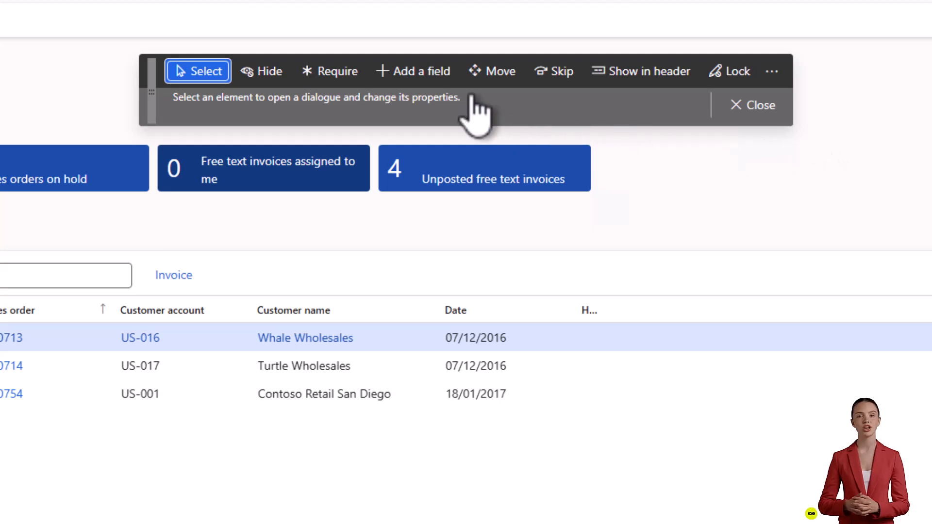
Make the hidden Unposted recurring invoice groups summary tile visible again through page personalisation, and leave personalisation mode.
{"action": "left_click", "coordinate": [271, 73]}
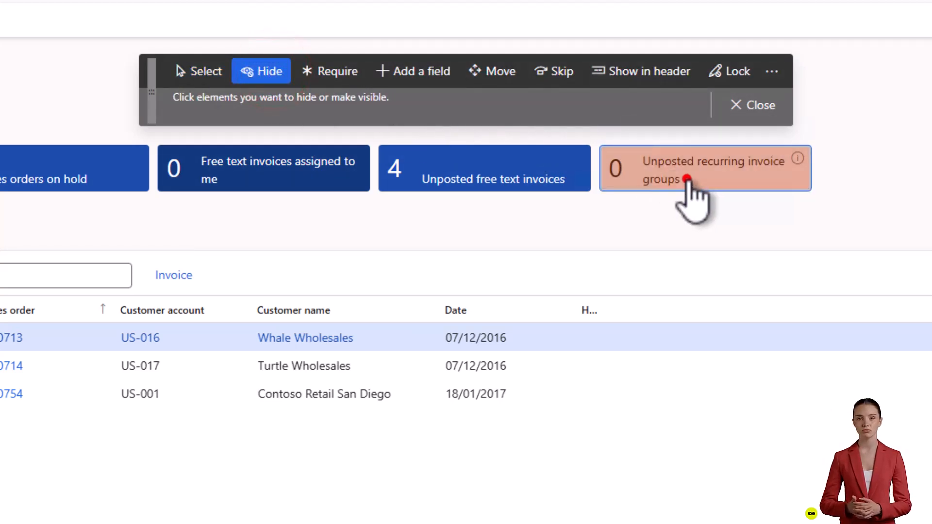
{"action": "left_click", "coordinate": [682, 183]}
{"action": "left_click", "coordinate": [755, 107]}
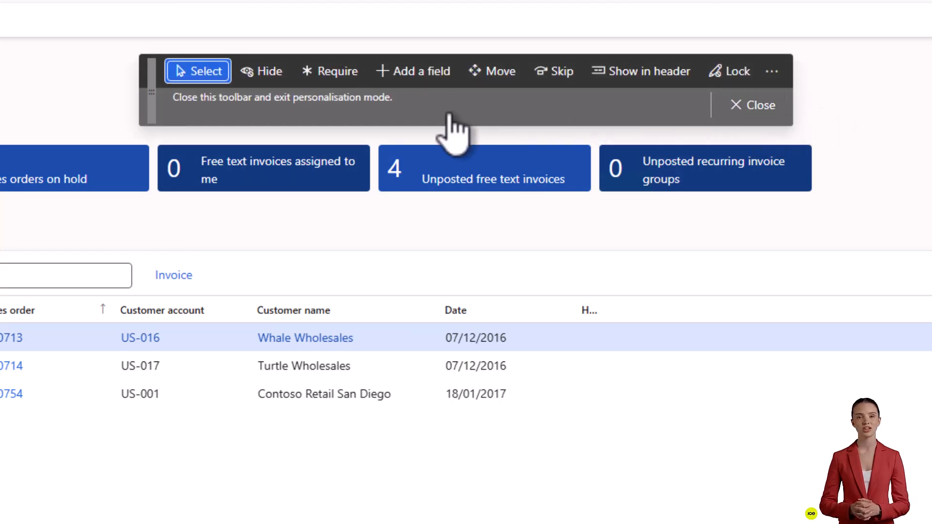
Move the Unposted recurring invoice groups tile between Shipped but not invoiced sales orders and Sales orders on hold, and leave personalisation mode.
{"action": "left_click", "coordinate": [498, 76]}
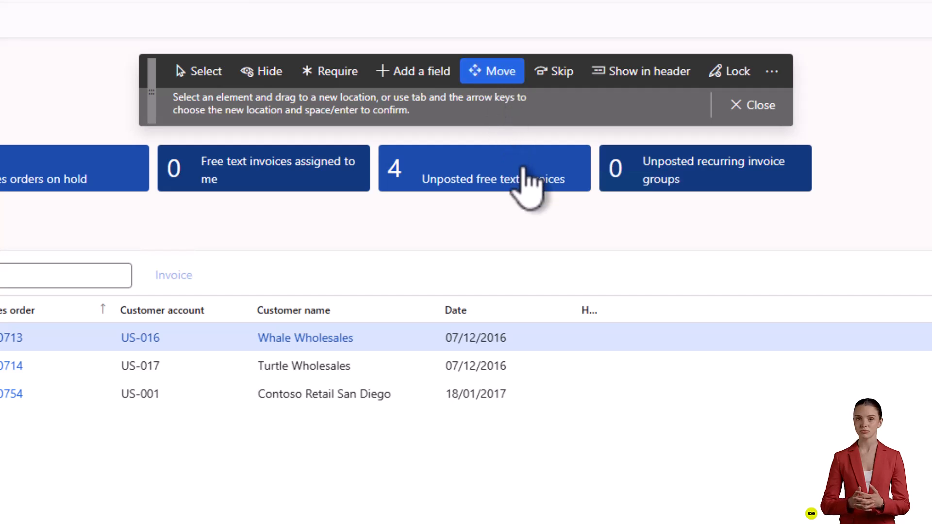
{"action": "left_click", "coordinate": [697, 187]}
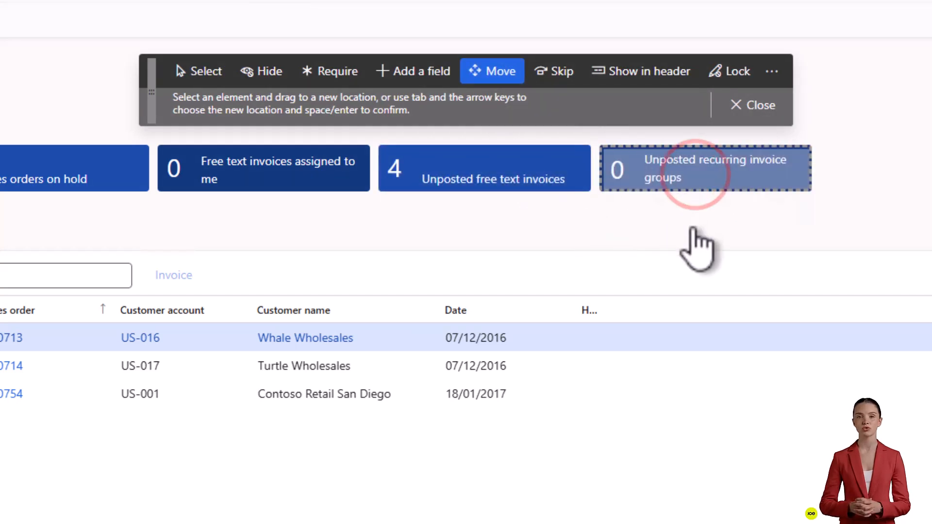
{"action": "left_click_drag", "start_coordinate": [693, 182], "coordinate": [141, 171]}
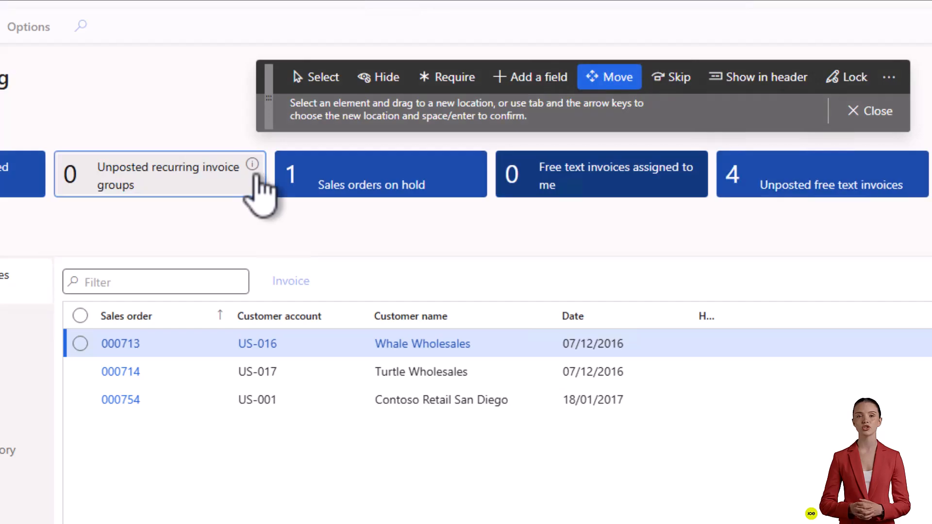
{"action": "left_click", "coordinate": [876, 116]}
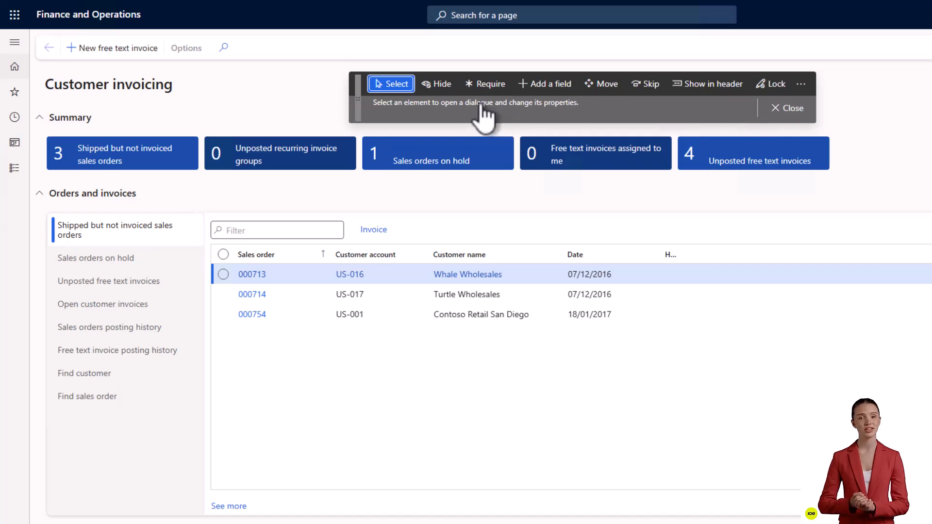
Hide the Shipped but not invoiced sales orders and Open customer invoices lists under Orders and invoices, and leave personalisation mode.
{"action": "left_click", "coordinate": [440, 84]}
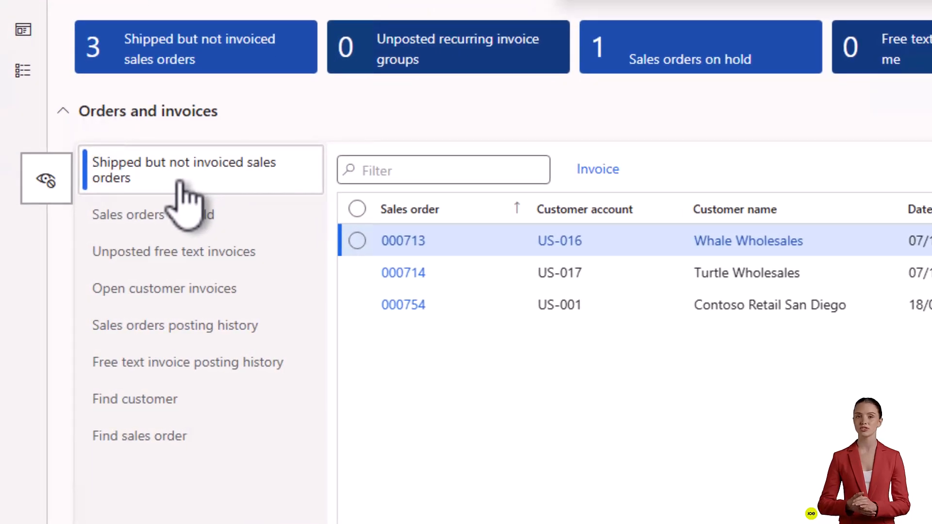
{"action": "left_click", "coordinate": [179, 182]}
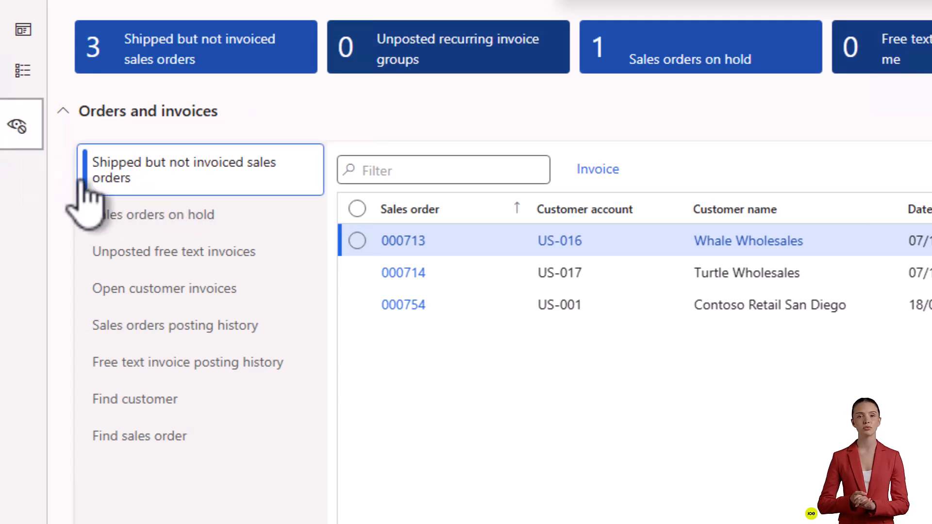
{"action": "left_click", "coordinate": [54, 166]}
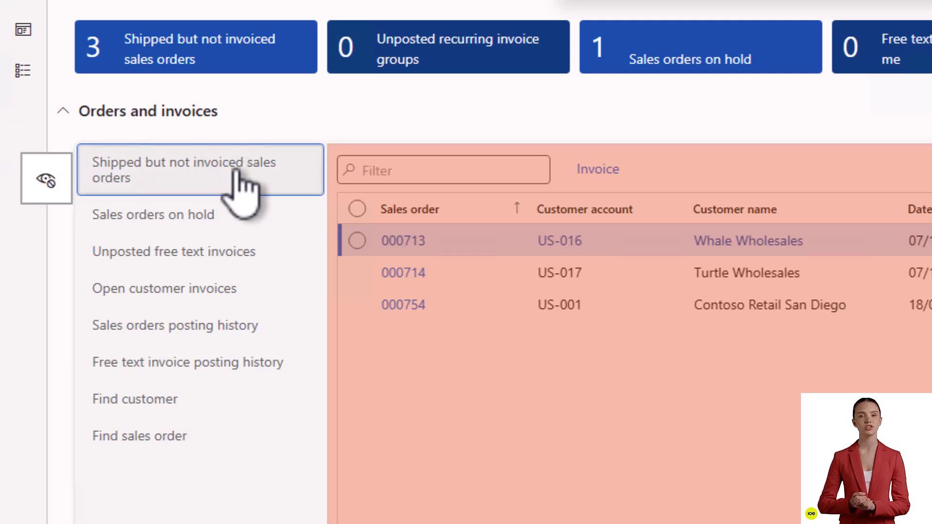
{"action": "left_click", "coordinate": [260, 289]}
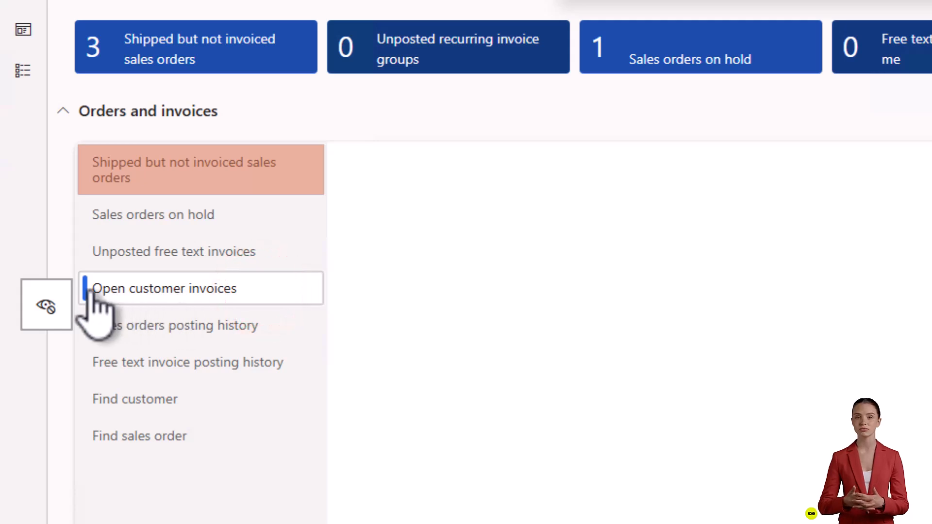
{"action": "left_click", "coordinate": [64, 290]}
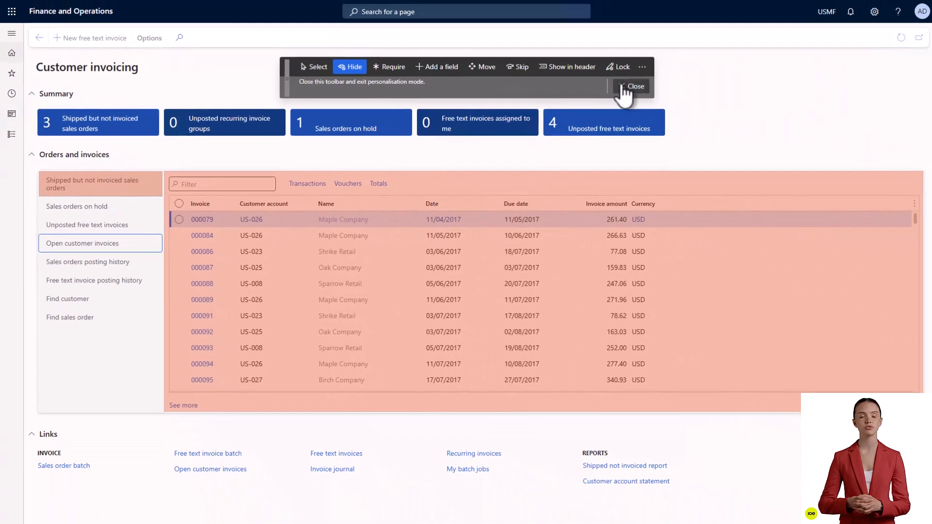
{"action": "left_click", "coordinate": [626, 86]}
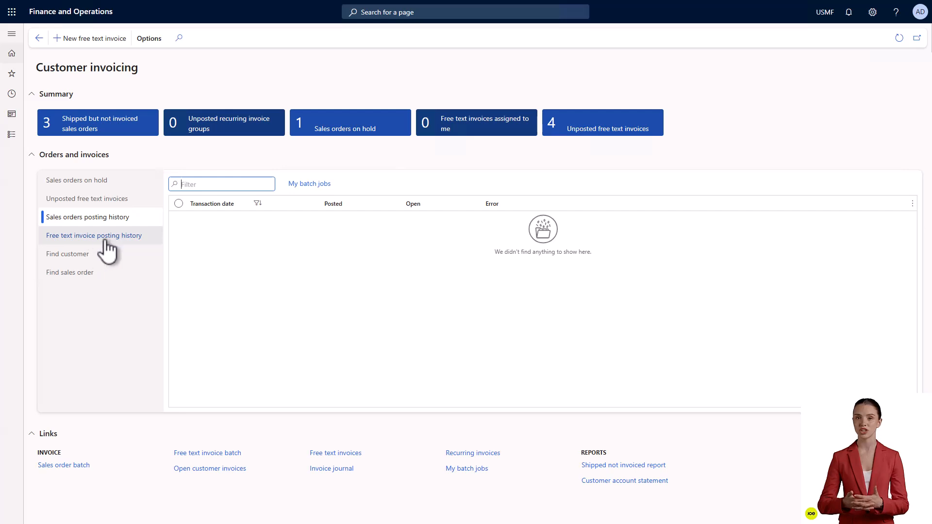
Move the Sales orders on hold list under Orders and invoices to directly below Free text invoice posting history through page personalisation.
{"action": "left_click", "coordinate": [871, 13]}
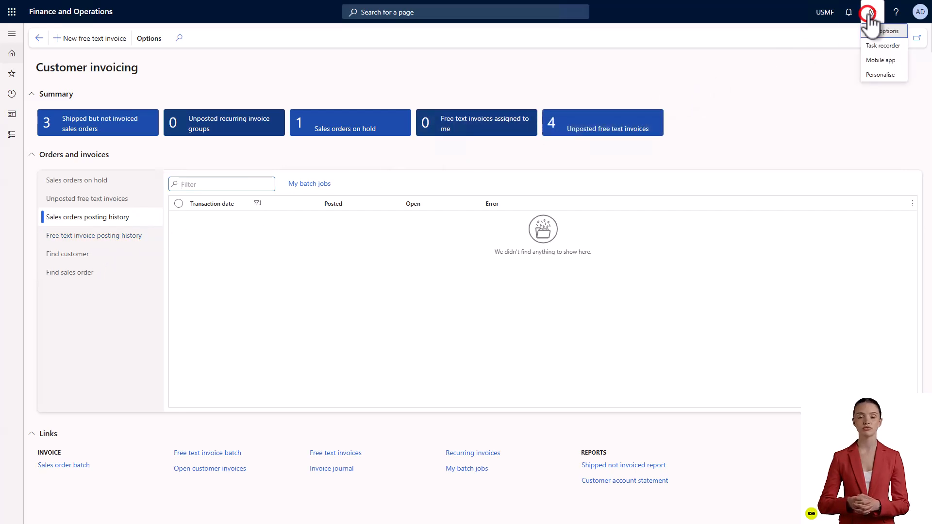
{"action": "left_click", "coordinate": [867, 73]}
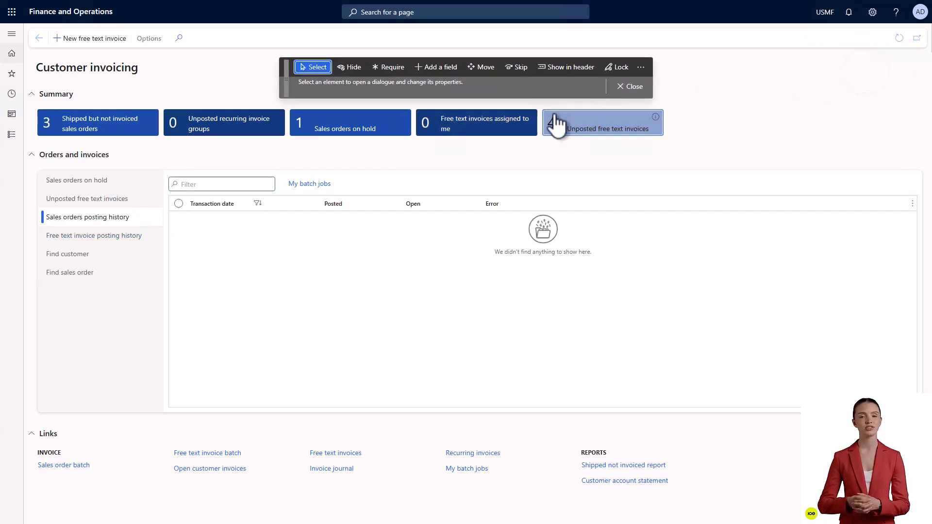
{"action": "left_click", "coordinate": [481, 70]}
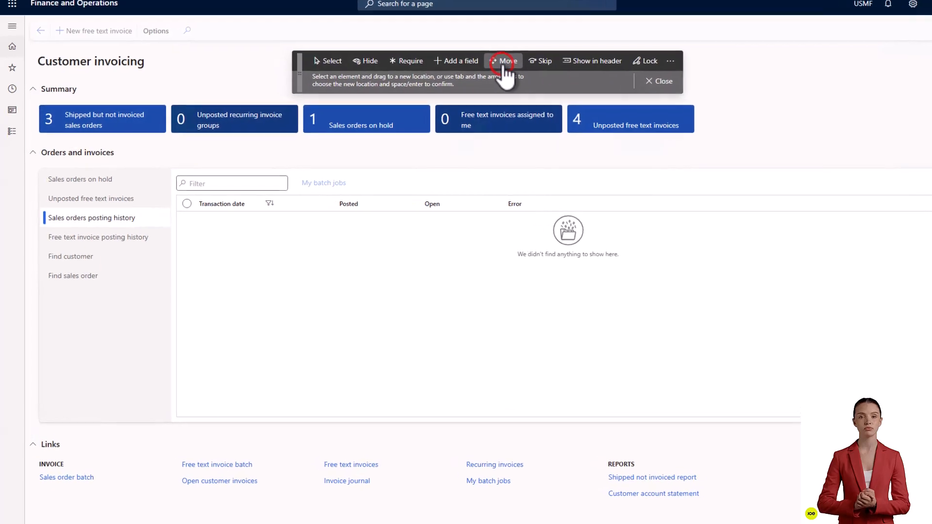
{"action": "left_click", "coordinate": [262, 176]}
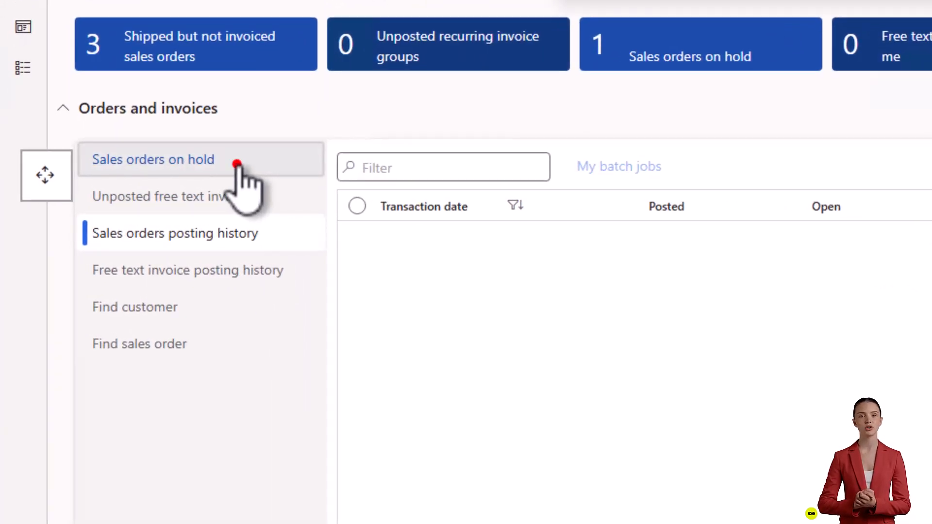
{"action": "left_click", "coordinate": [236, 164]}
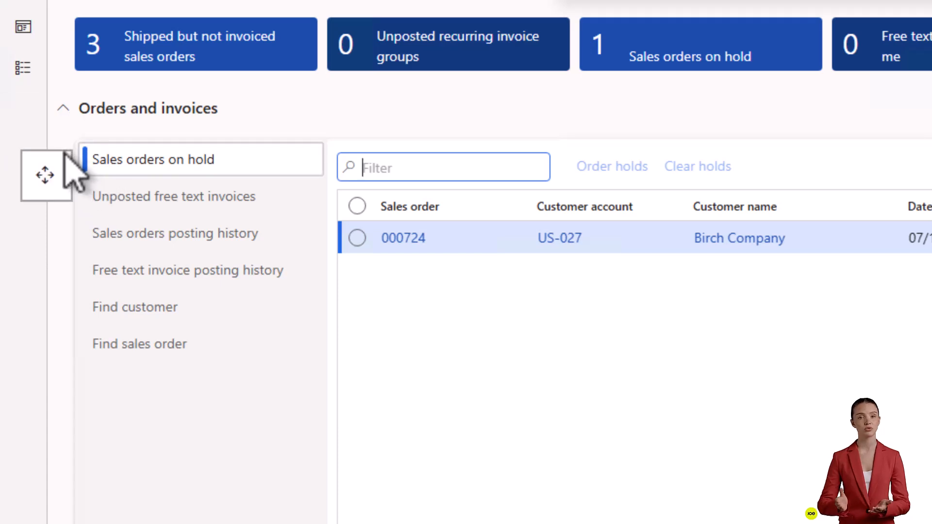
{"action": "left_click_drag", "start_coordinate": [63, 156], "coordinate": [65, 157]}
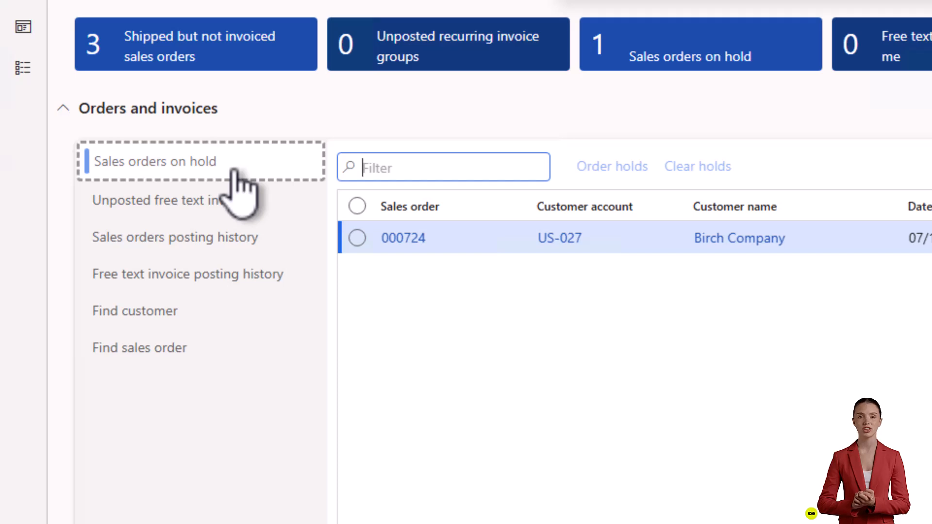
{"action": "left_click_drag", "start_coordinate": [235, 170], "coordinate": [239, 266]}
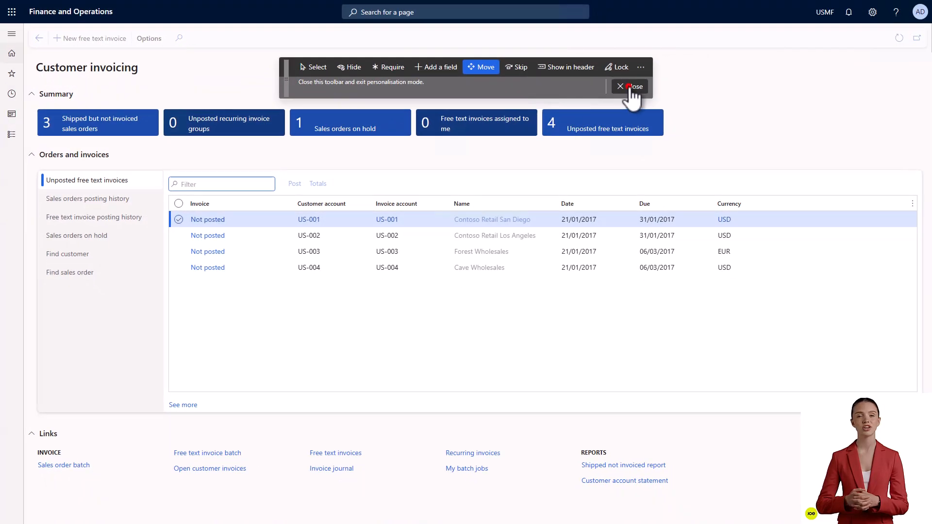
{"action": "left_click", "coordinate": [632, 87]}
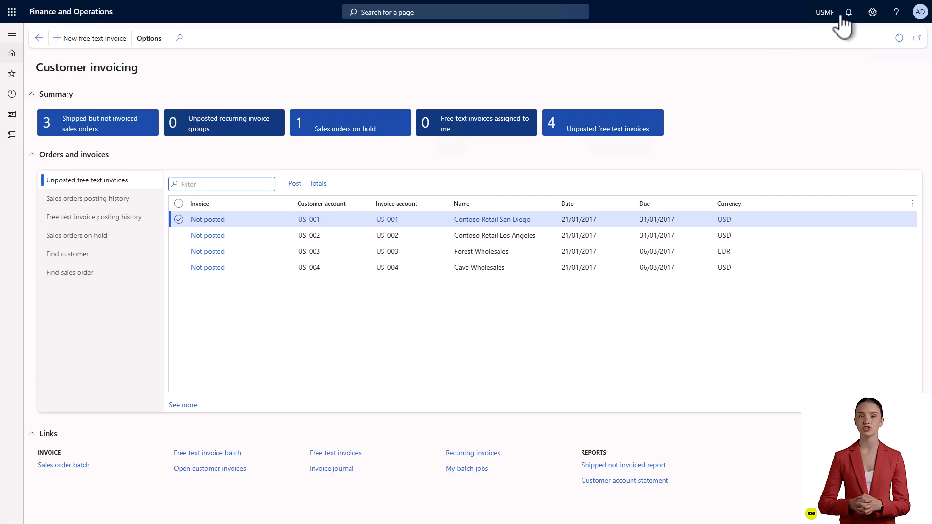
Clear all saved and unsaved personalisations of the Customer invoicing workspace.
{"action": "left_click", "coordinate": [872, 12]}
{"action": "left_click", "coordinate": [878, 75]}
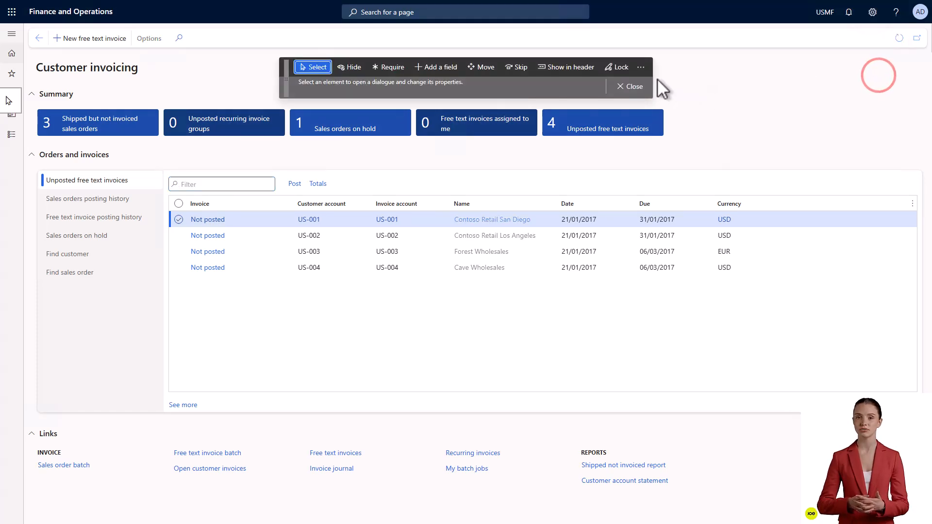
{"action": "left_click", "coordinate": [640, 67]}
{"action": "left_click", "coordinate": [645, 93]}
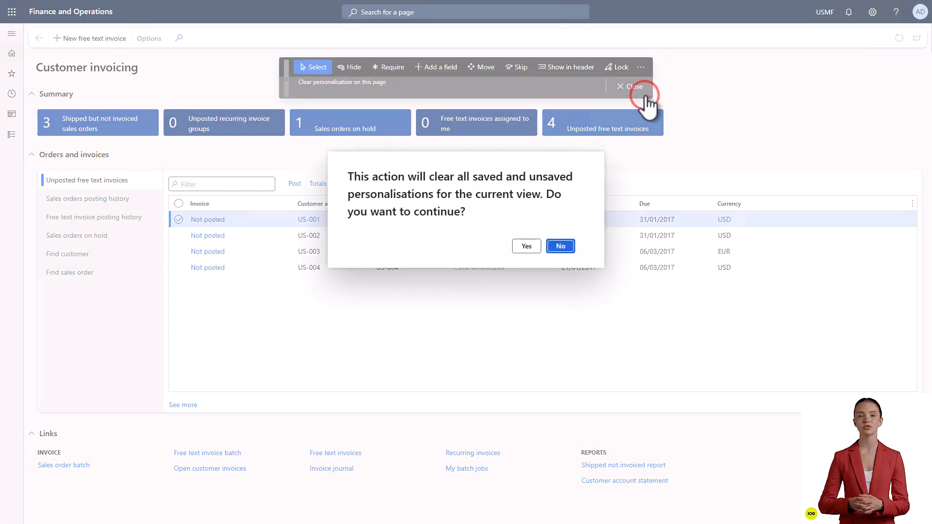
{"action": "left_click", "coordinate": [526, 246]}
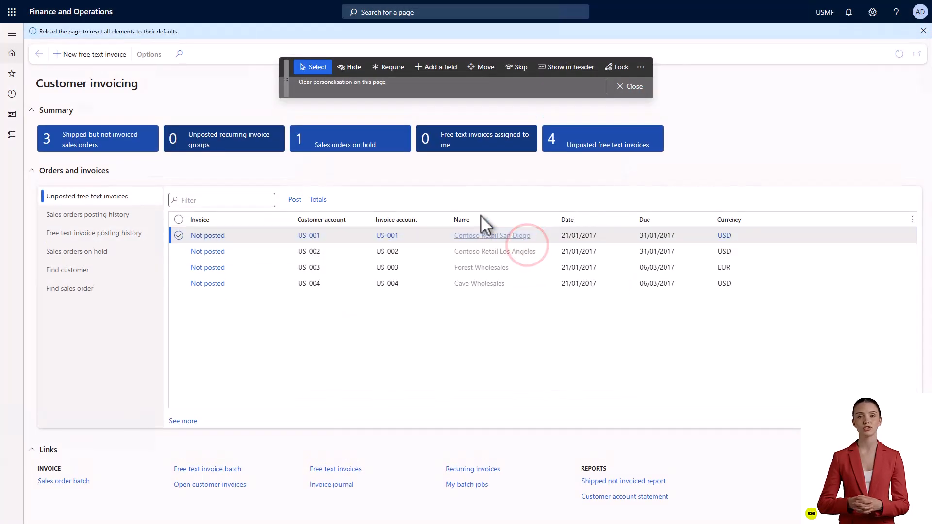
Leave personalisation mode and reopen the Customer invoicing workspace from the home page so its elements reset to defaults.
{"action": "left_click", "coordinate": [629, 87]}
{"action": "left_click", "coordinate": [66, 13]}
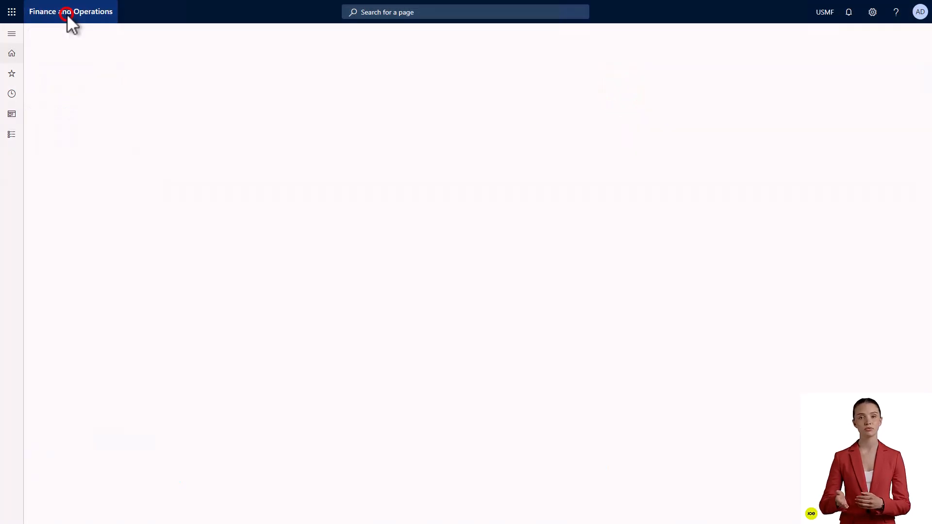
{"action": "left_click", "coordinate": [374, 394]}
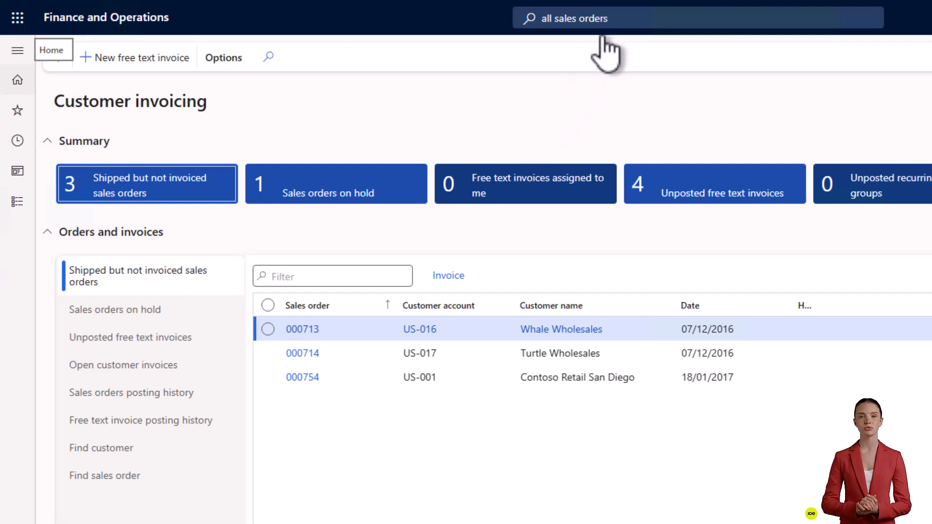
Open the All sales orders page under Sales ledger > Orders and filter Status to exactly "Open order".
{"action": "left_click", "coordinate": [615, 16]}
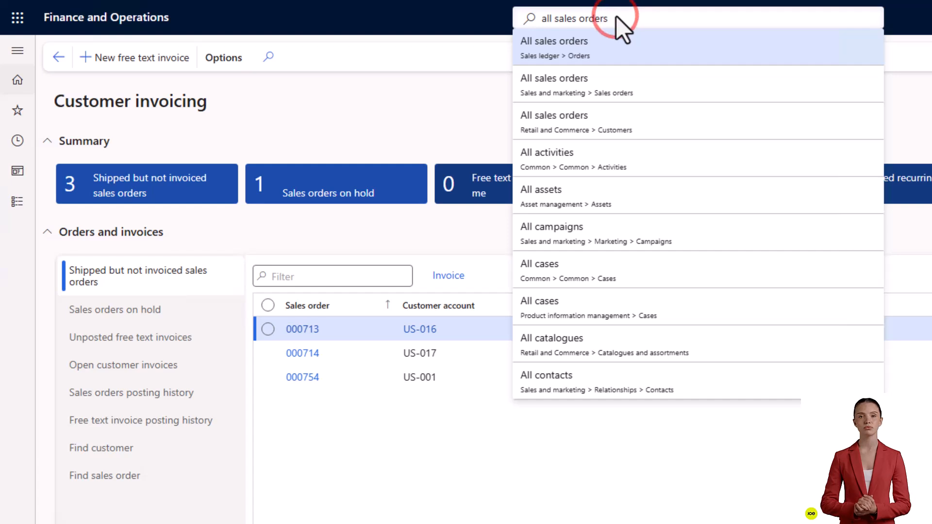
{"action": "left_click", "coordinate": [617, 51]}
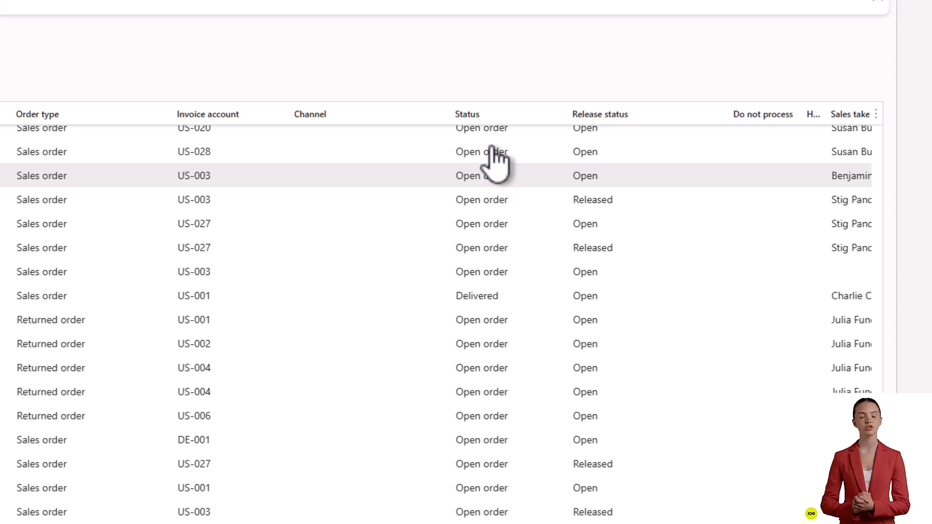
{"action": "left_click", "coordinate": [494, 119]}
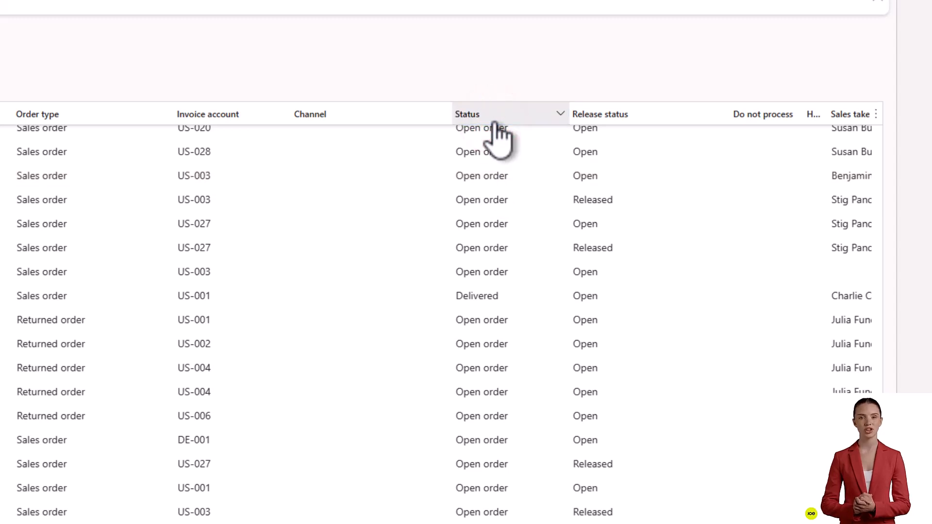
{"action": "left_click", "coordinate": [491, 242]}
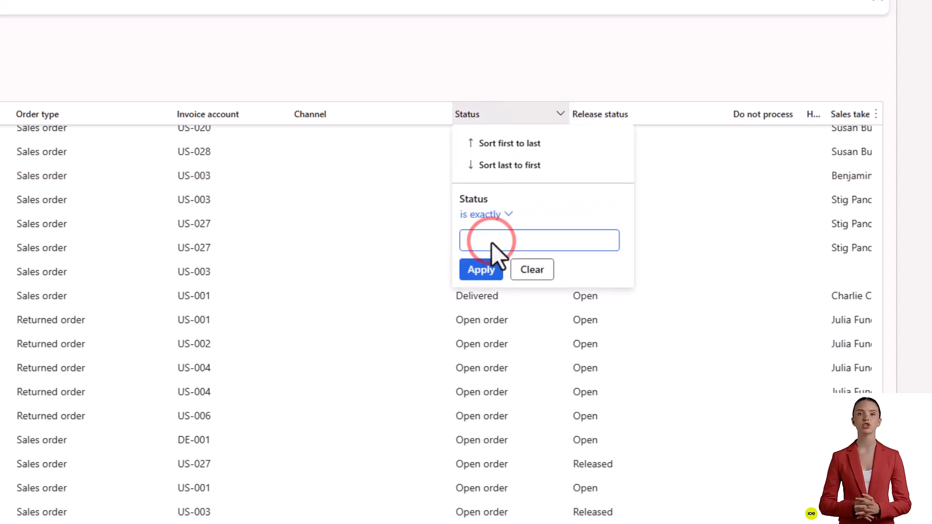
{"action": "type", "text": "Open order"}
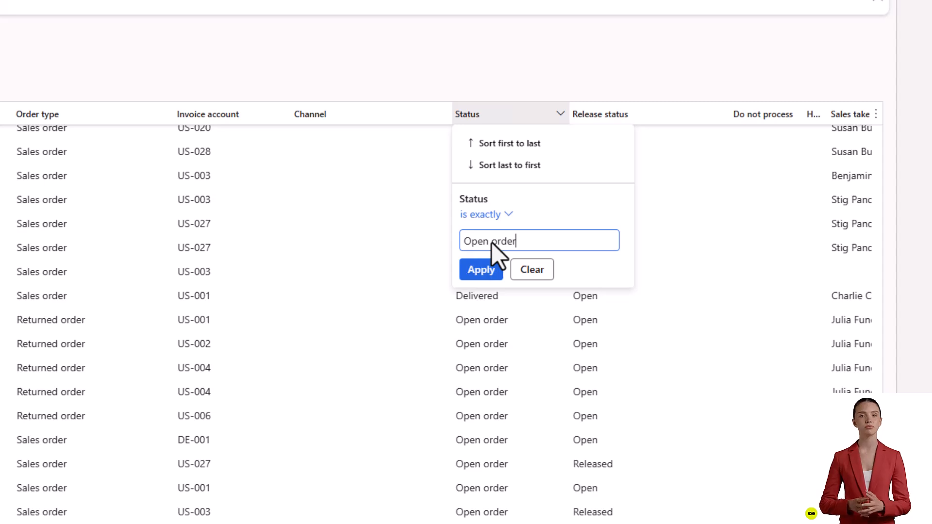
{"action": "key", "text": "Return"}
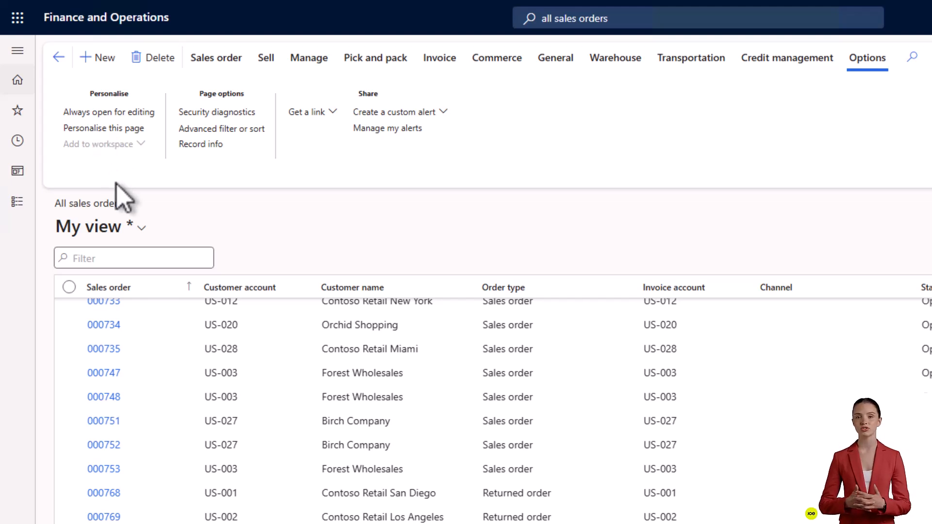
Save the filtered sales orders list as a new view named "All".
{"action": "left_click", "coordinate": [140, 227]}
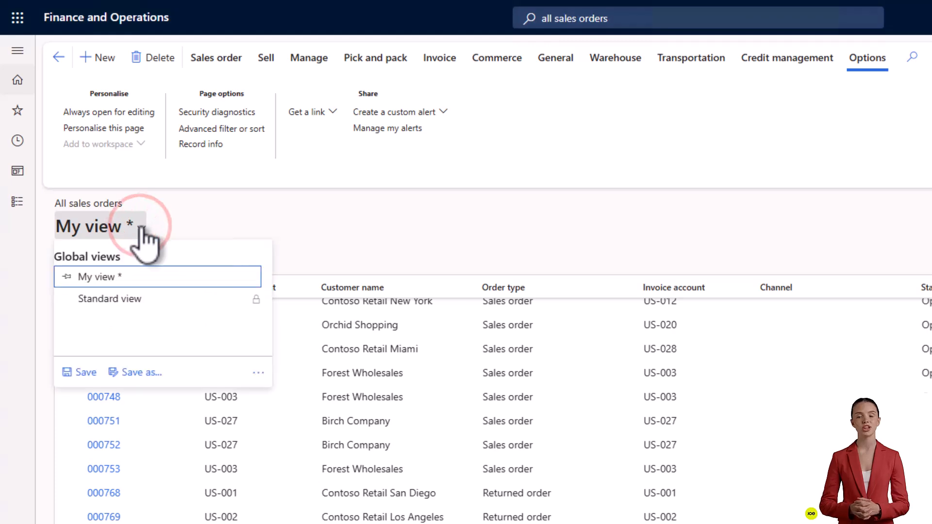
{"action": "left_click", "coordinate": [129, 370]}
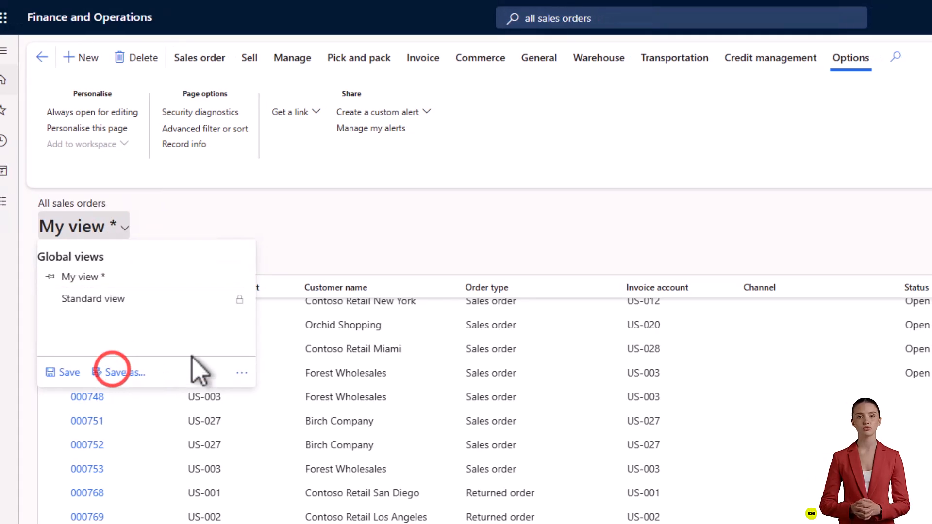
{"action": "left_click", "coordinate": [738, 85]}
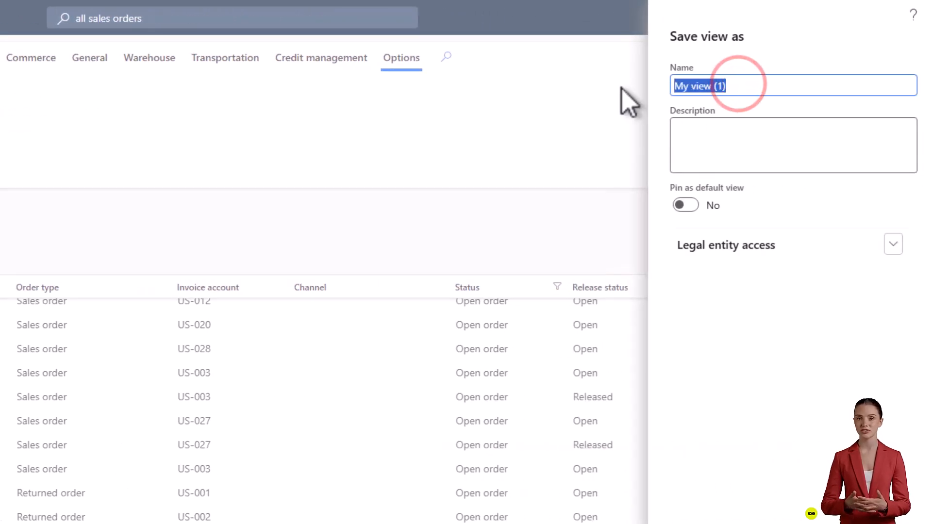
{"action": "type", "text": "All"}
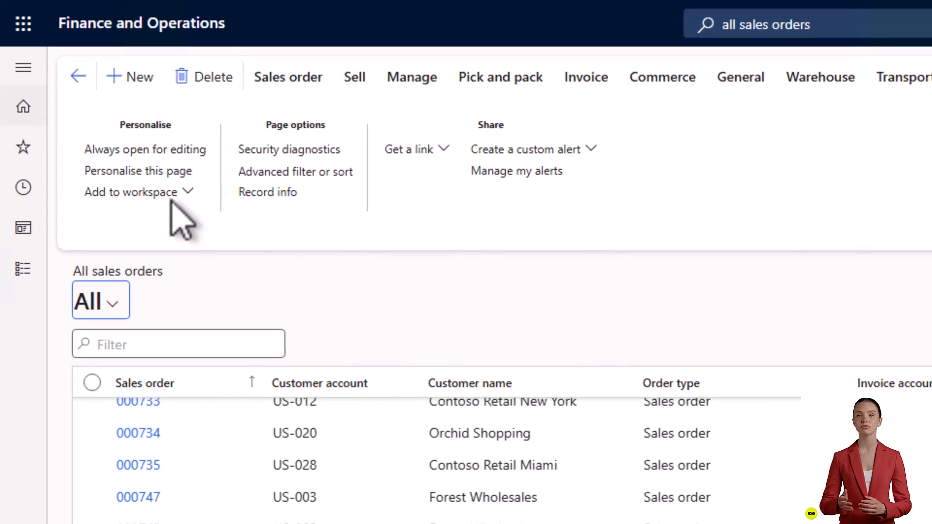
Add the All view to the Customer invoicing workspace as a tile with the display name "All Open Orders".
{"action": "left_click", "coordinate": [167, 193]}
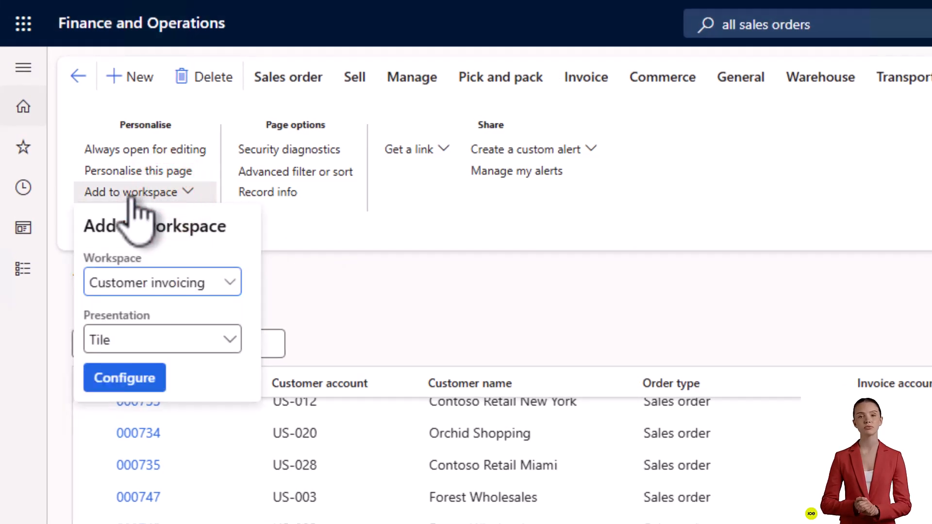
{"action": "left_click", "coordinate": [230, 283]}
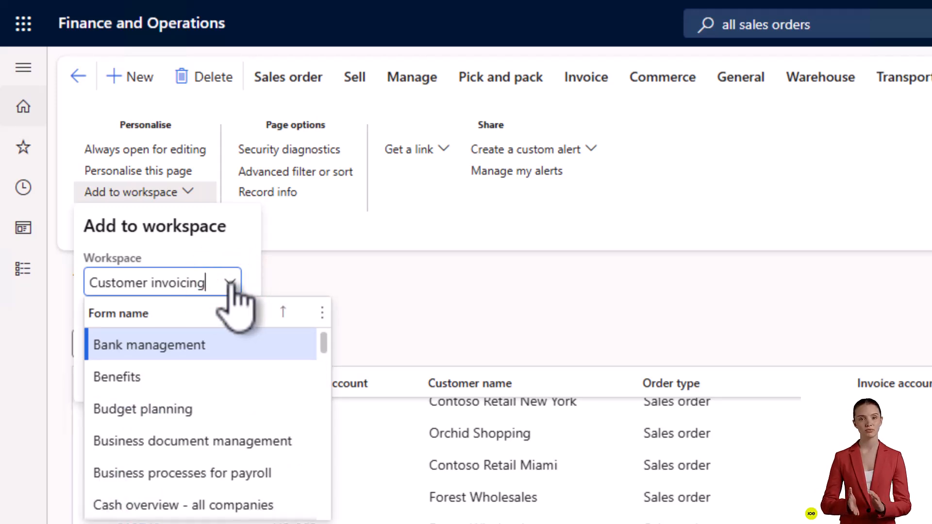
{"action": "left_click", "coordinate": [230, 283]}
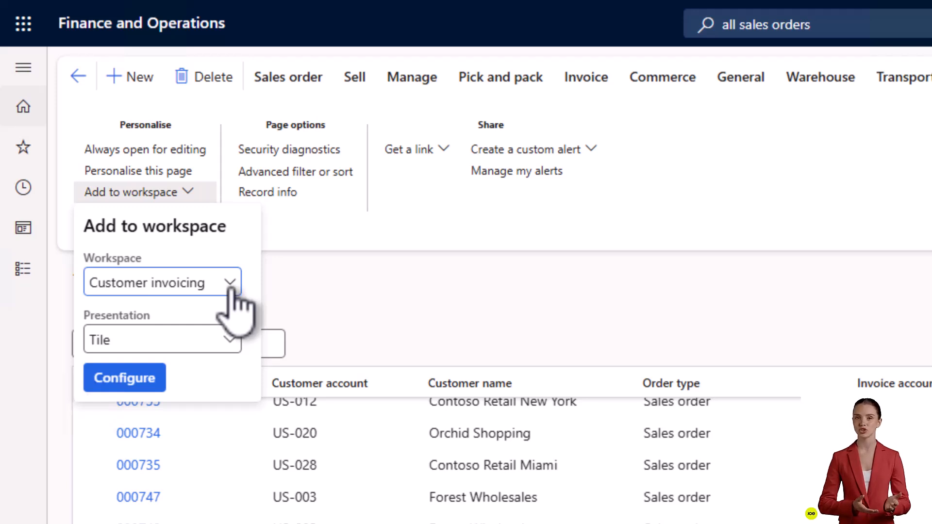
{"action": "left_click", "coordinate": [231, 340]}
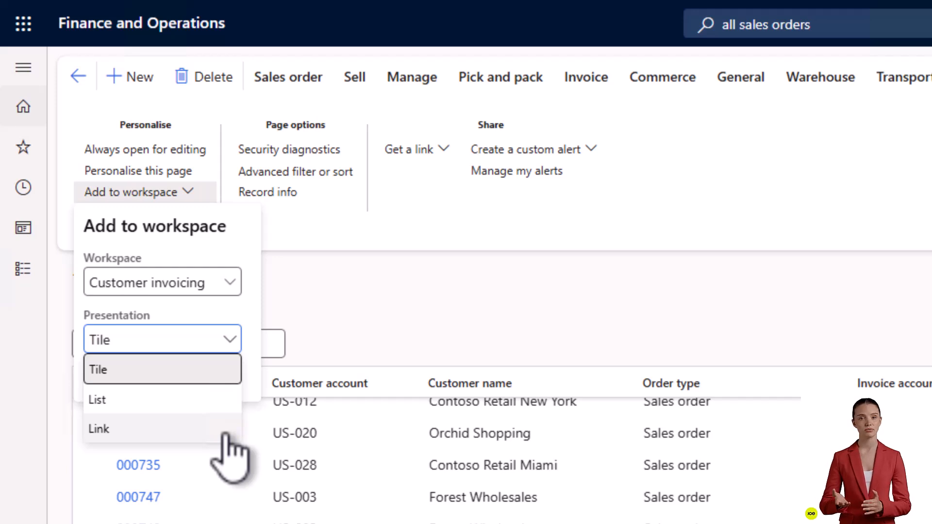
{"action": "left_click", "coordinate": [220, 309]}
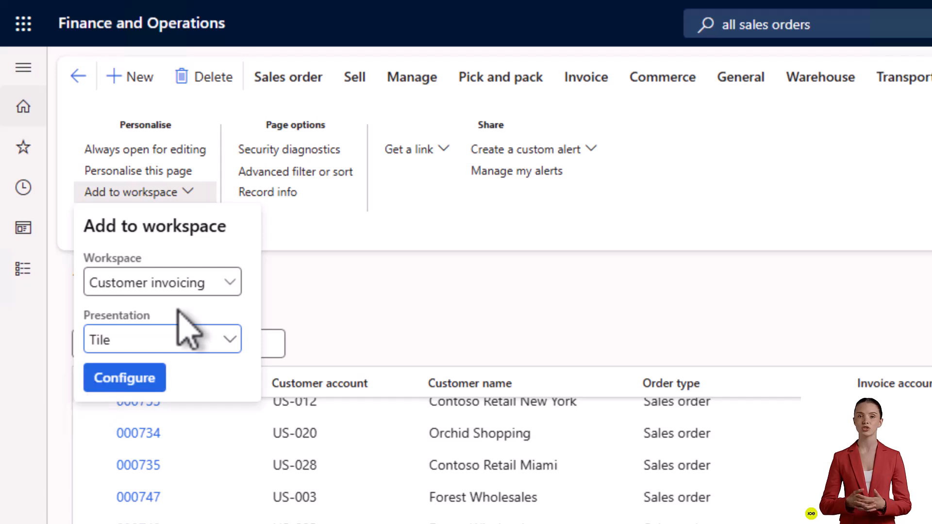
{"action": "left_click", "coordinate": [127, 377]}
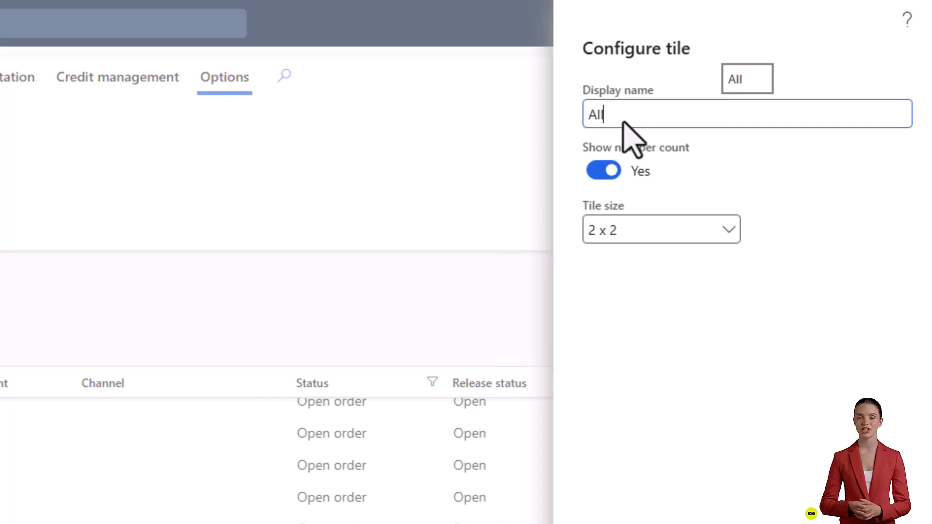
{"action": "left_click", "coordinate": [627, 119]}
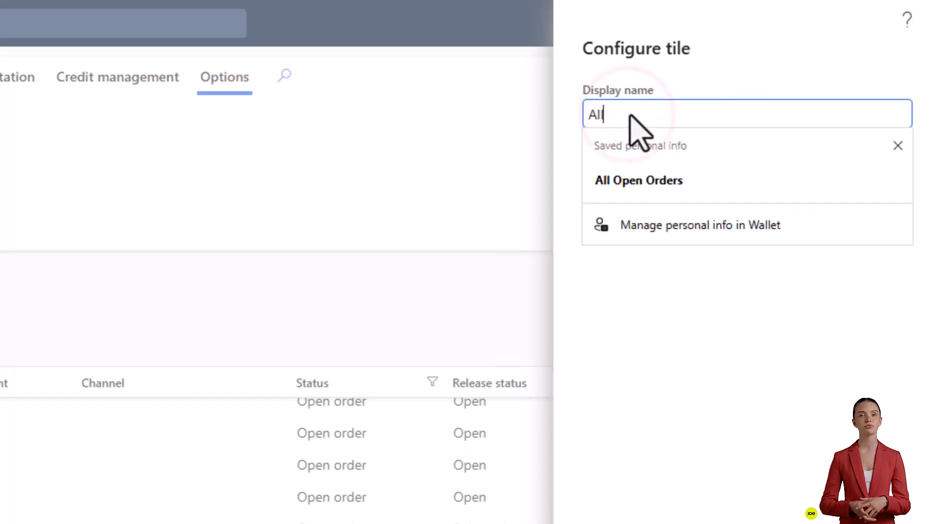
{"action": "left_click", "coordinate": [637, 170]}
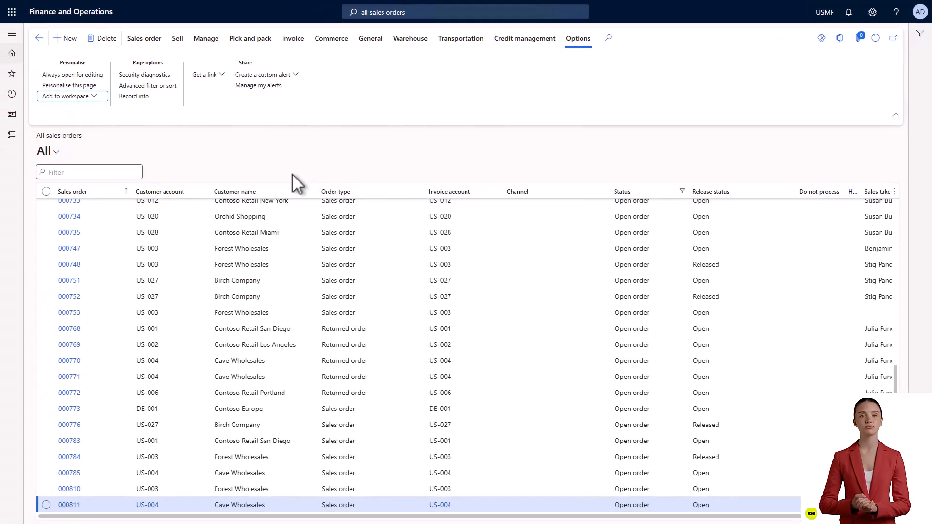
Add the All view to the Customer invoicing workspace as a list, keeping the default display name, list style and columns.
{"action": "left_click", "coordinate": [88, 96]}
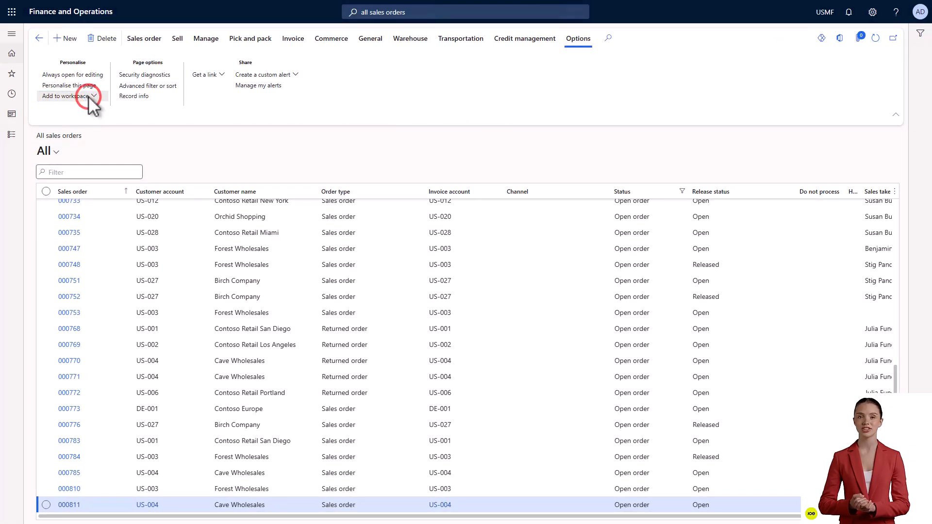
{"action": "left_click", "coordinate": [88, 170]}
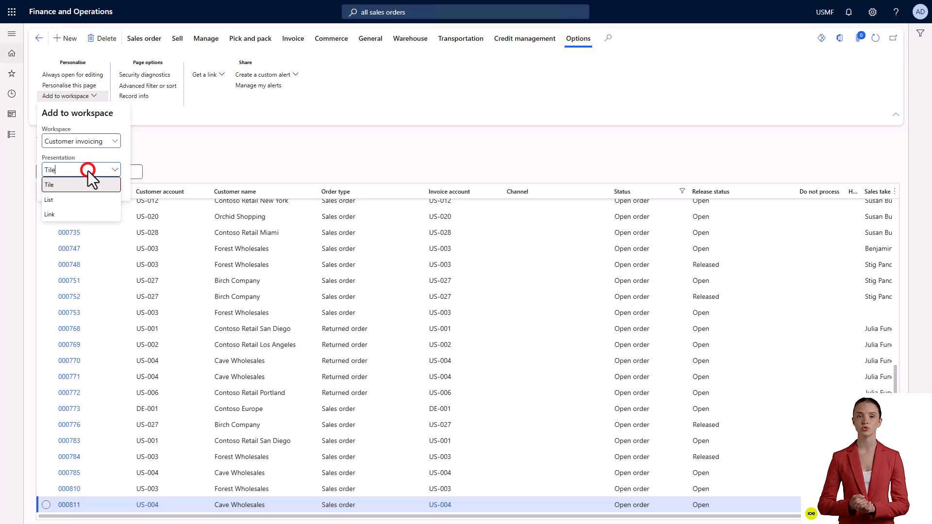
{"action": "left_click", "coordinate": [90, 198]}
{"action": "left_click", "coordinate": [65, 188]}
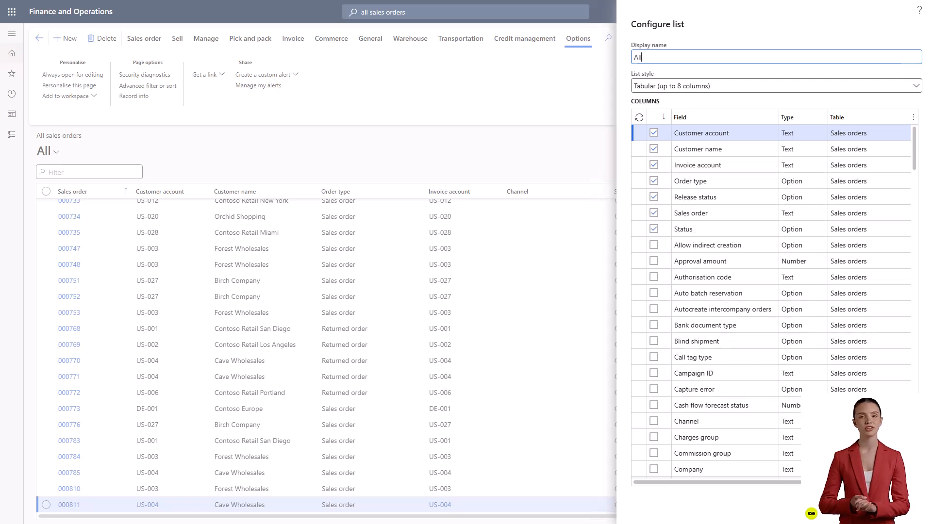
{"action": "left_click", "coordinate": [903, 509]}
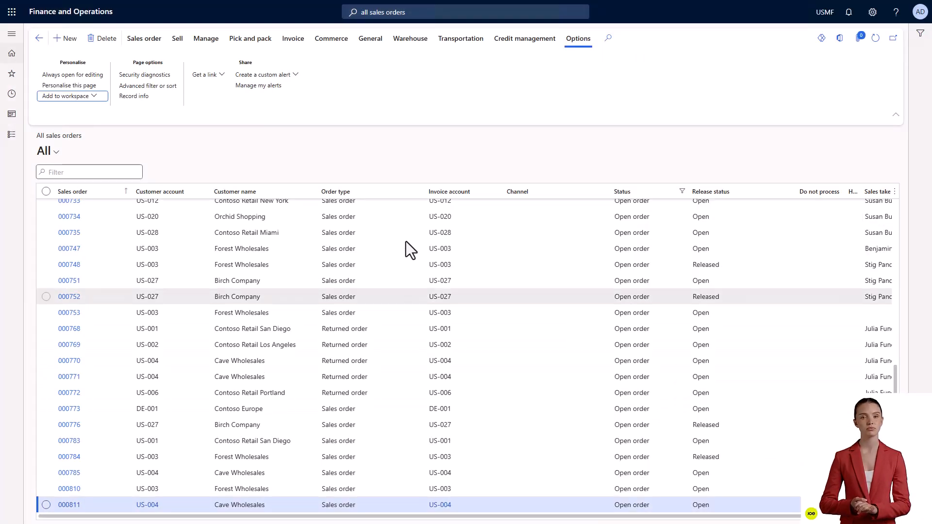
Add the All view to the Customer invoicing workspace as a link with the display name "All Open Orders" and no group name.
{"action": "left_click", "coordinate": [86, 98]}
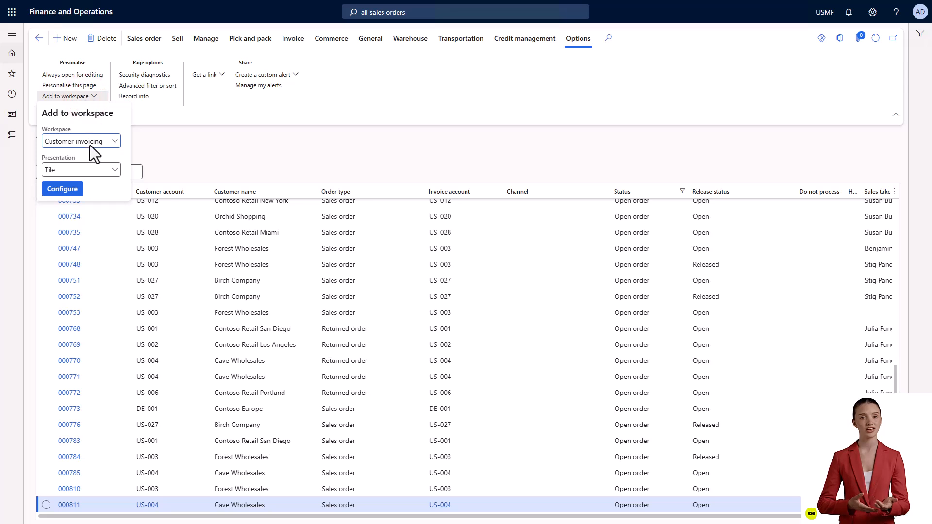
{"action": "left_click", "coordinate": [95, 169]}
{"action": "left_click", "coordinate": [94, 214]}
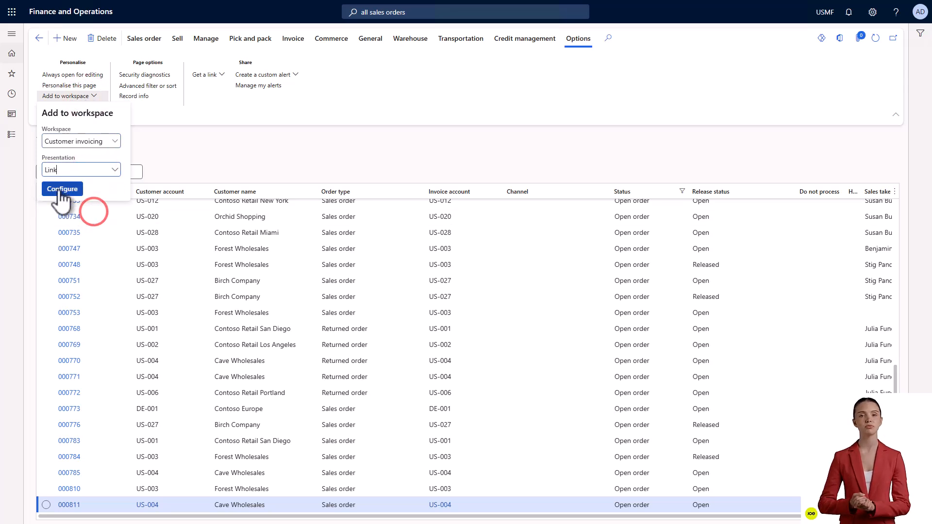
{"action": "left_click", "coordinate": [58, 189]}
{"action": "left_click", "coordinate": [781, 60]}
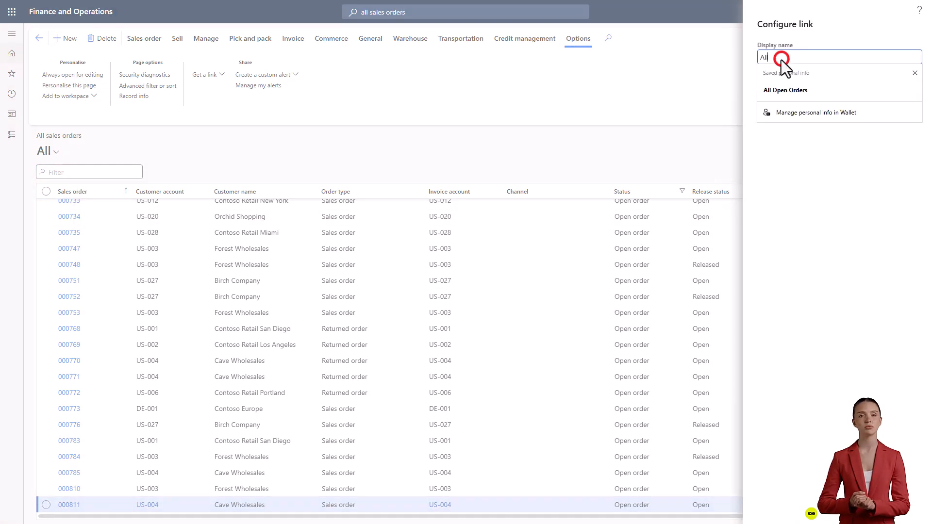
{"action": "left_click", "coordinate": [784, 89]}
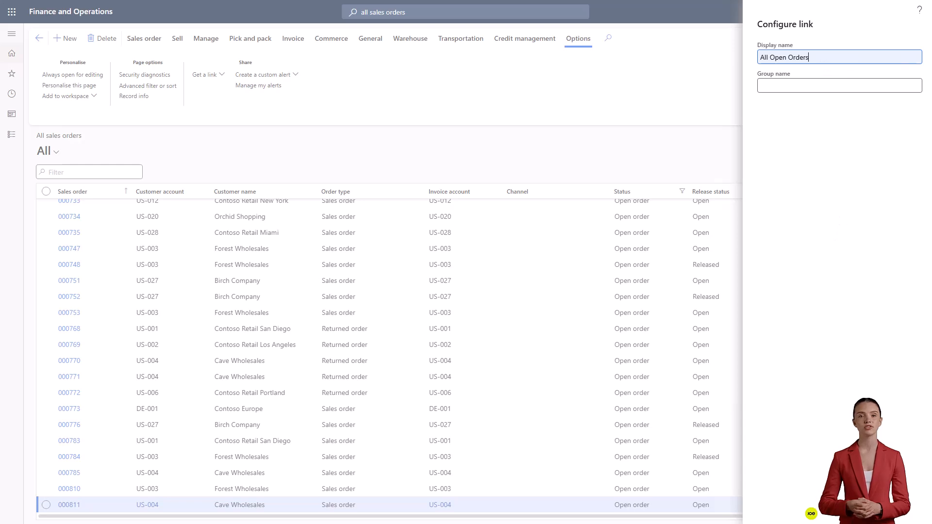
{"action": "left_click", "coordinate": [866, 506]}
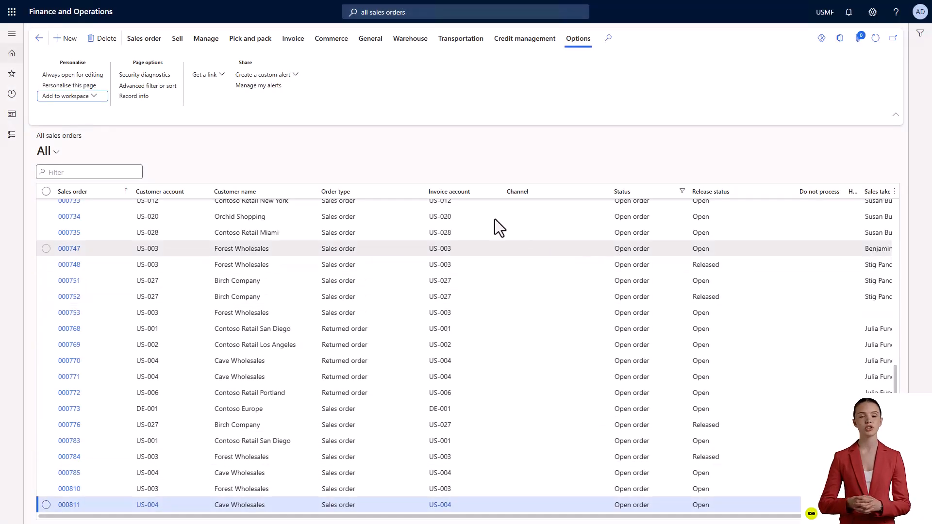
Return to the Customer invoicing workspace through the home page and display the All list under Orders and invoices.
{"action": "left_click", "coordinate": [65, 7]}
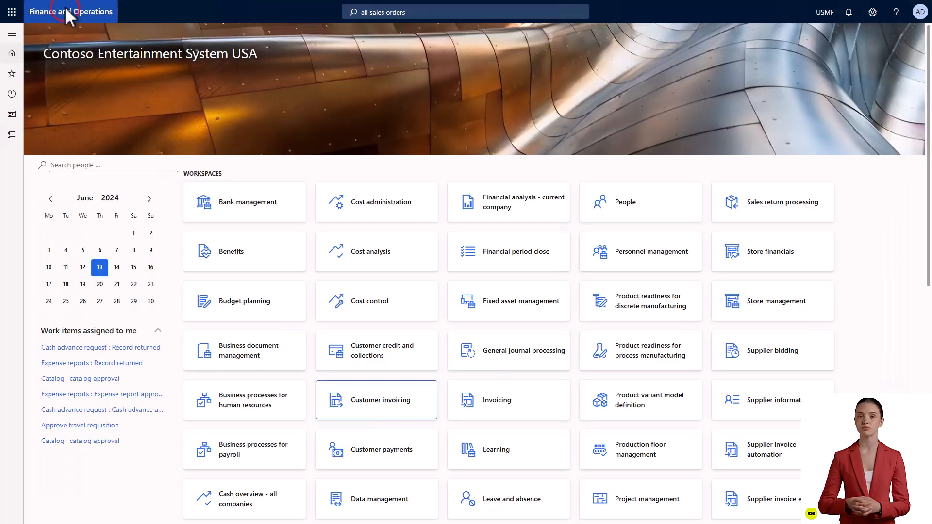
{"action": "left_click", "coordinate": [380, 402]}
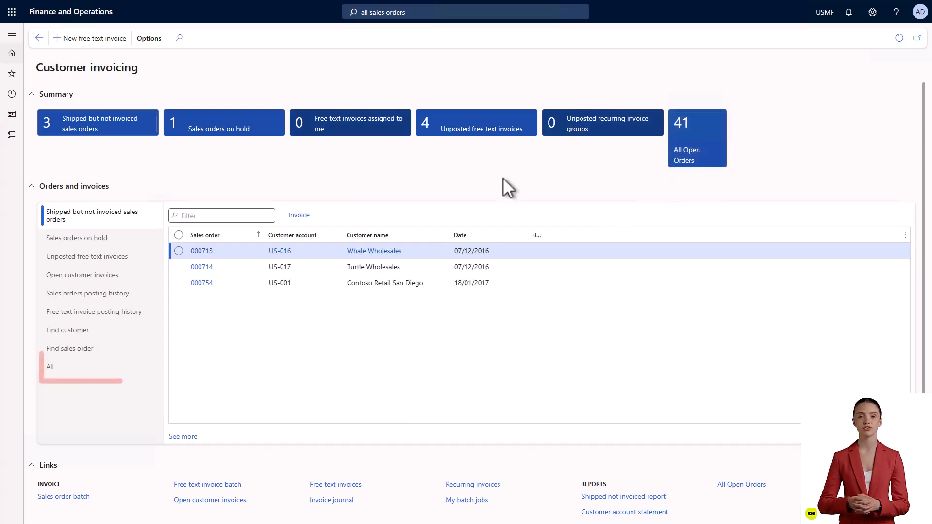
{"action": "left_click", "coordinate": [53, 368]}
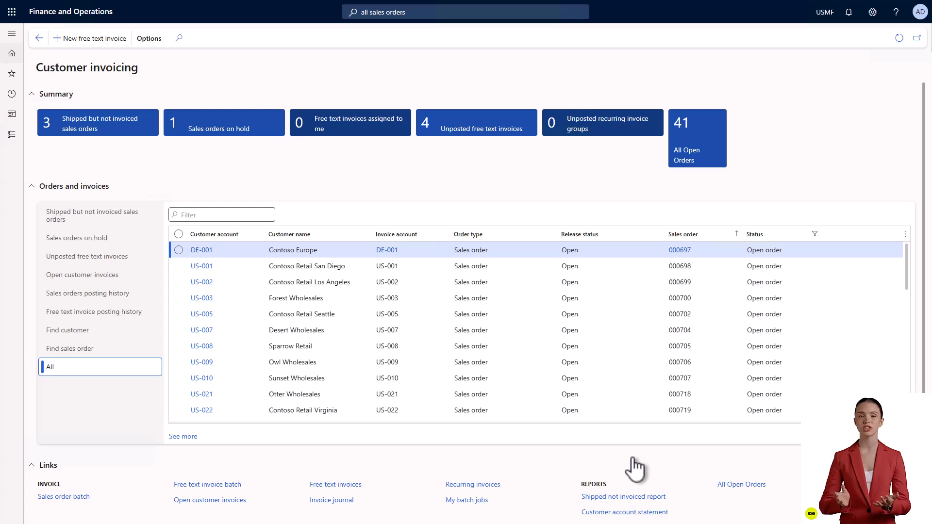
Rename the All list under Orders and invoices to "All open orders" through its personalisation options.
{"action": "left_click", "coordinate": [112, 225]}
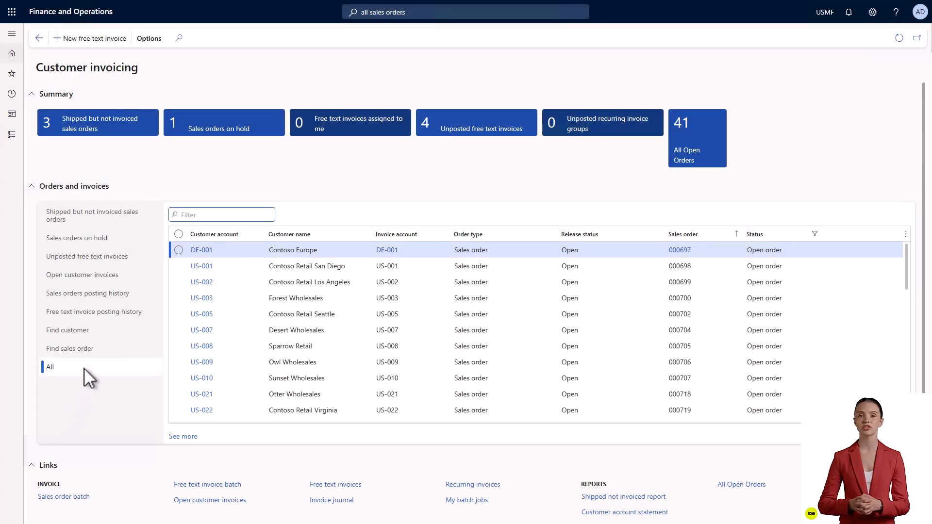
{"action": "right_click", "coordinate": [85, 367]}
{"action": "left_click", "coordinate": [97, 388]}
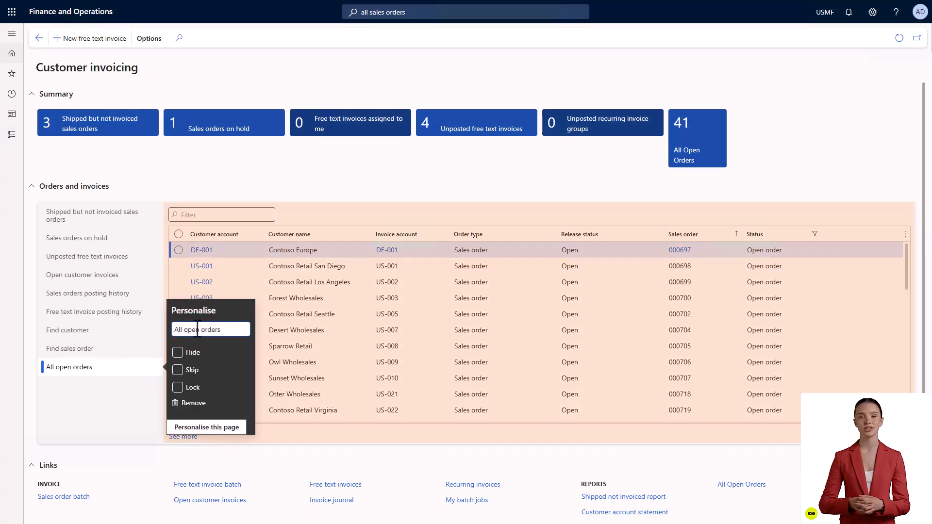
{"action": "left_click", "coordinate": [131, 404]}
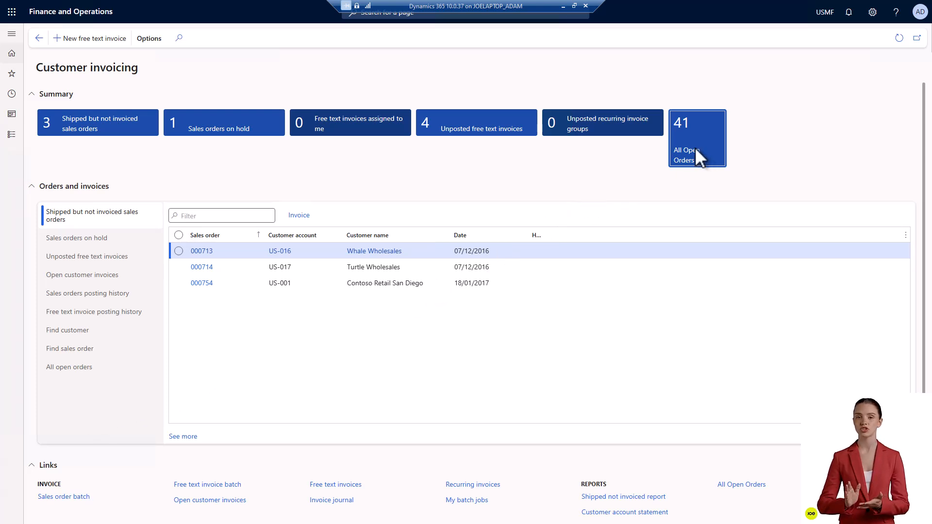
Set the tile size of the All Open Orders tile in the Summary section to 1 x 4.
{"action": "right_click", "coordinate": [701, 128]}
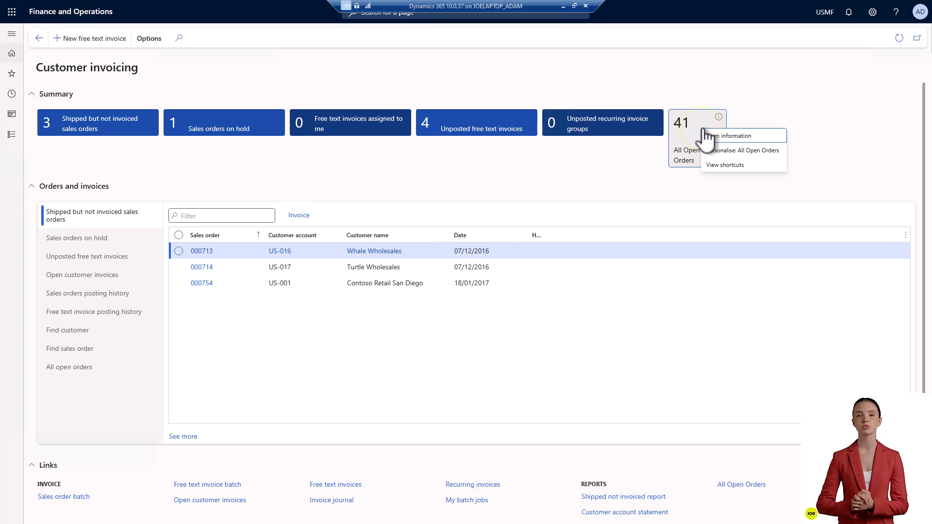
{"action": "left_click", "coordinate": [716, 150]}
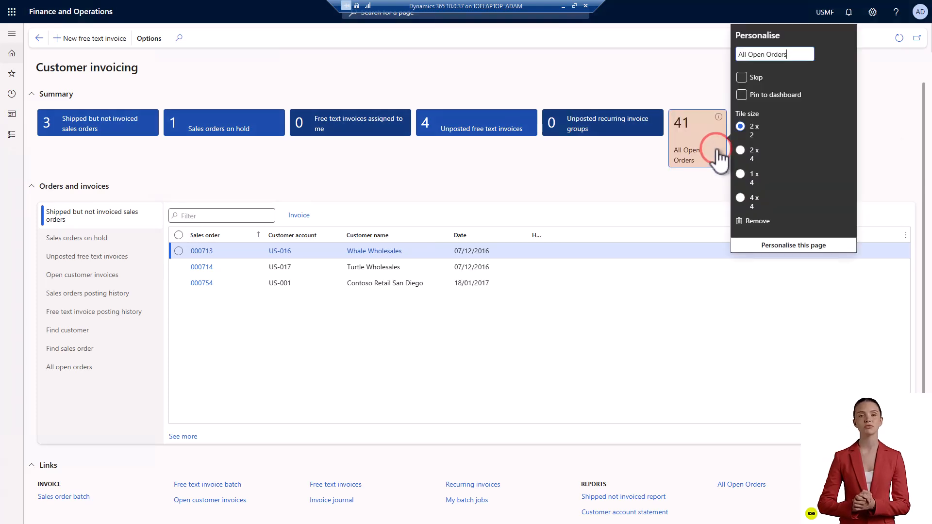
{"action": "left_click", "coordinate": [740, 174]}
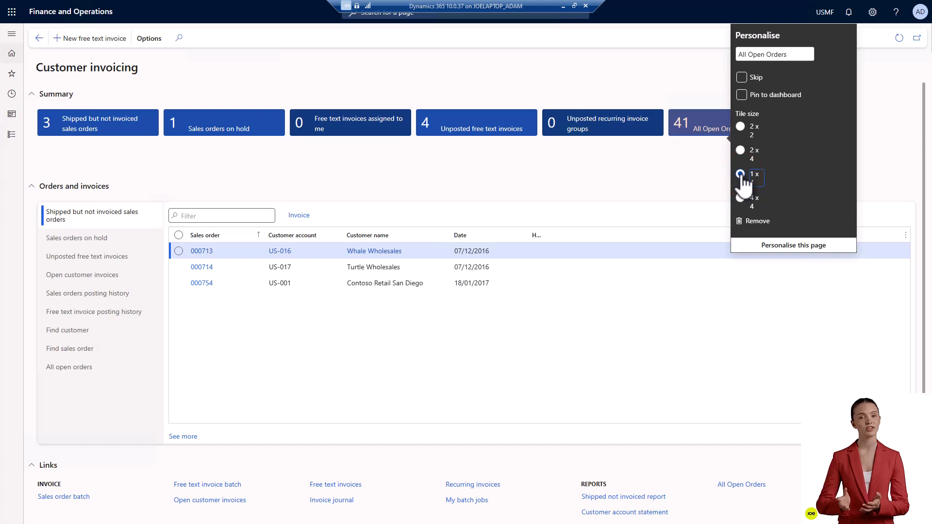
{"action": "left_click", "coordinate": [700, 173]}
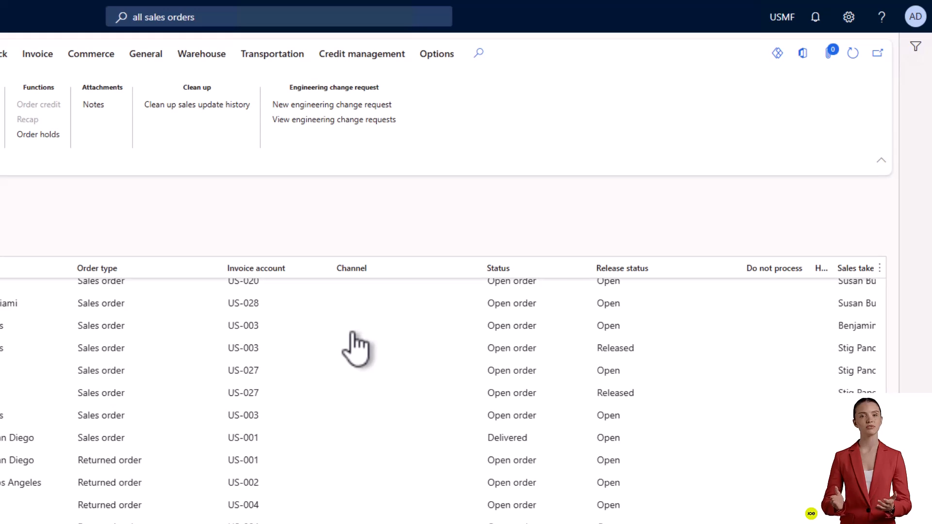
Examine the personalisation choices offered for the Channel column and the page's personalisation toolbar in the all sales orders list.
{"action": "right_click", "coordinate": [353, 333]}
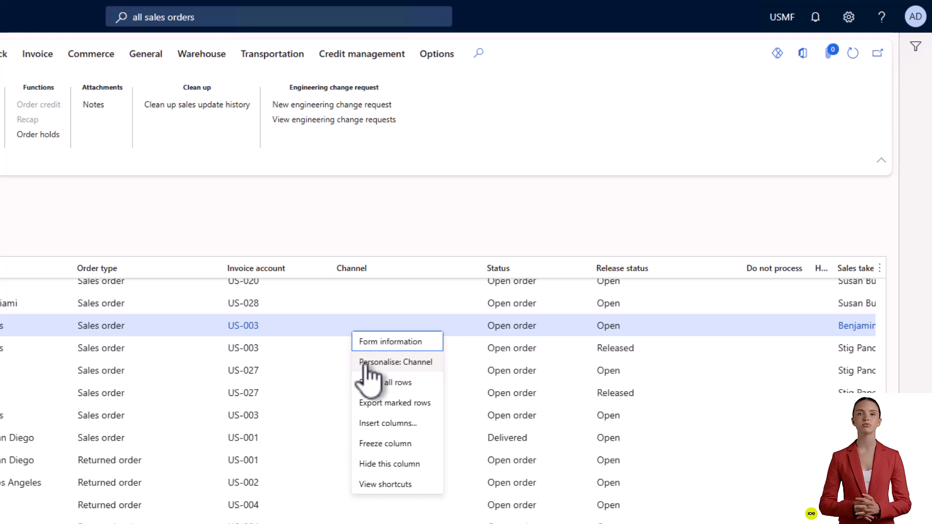
{"action": "left_click", "coordinate": [571, 156]}
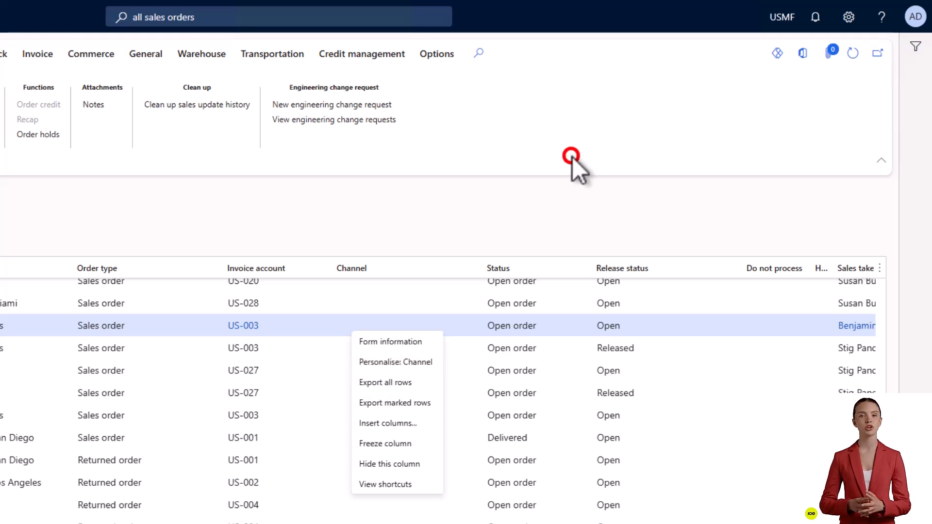
{"action": "left_click", "coordinate": [848, 17]}
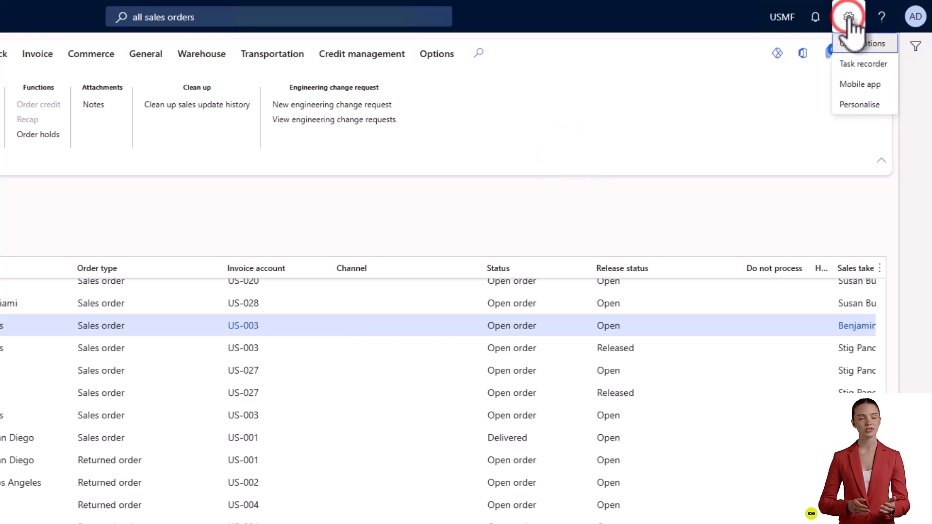
{"action": "left_click", "coordinate": [858, 105]}
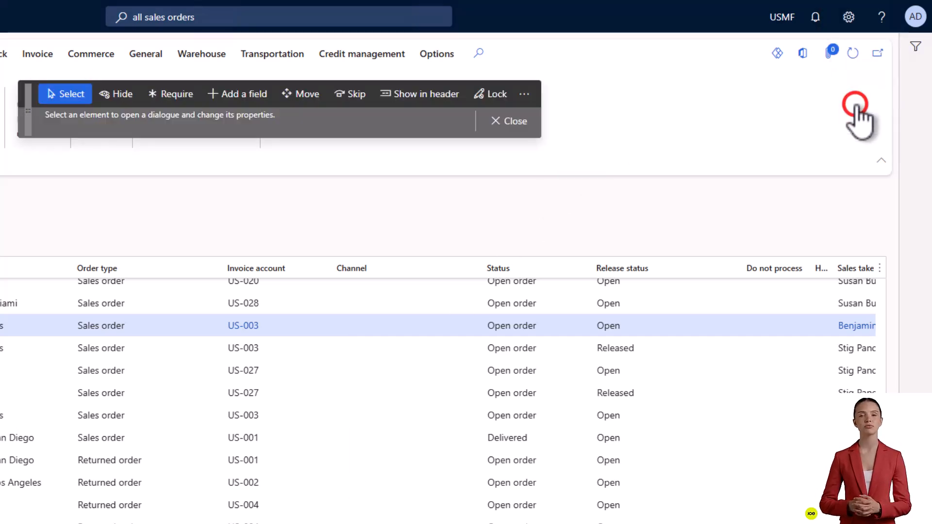
{"action": "left_click", "coordinate": [511, 126]}
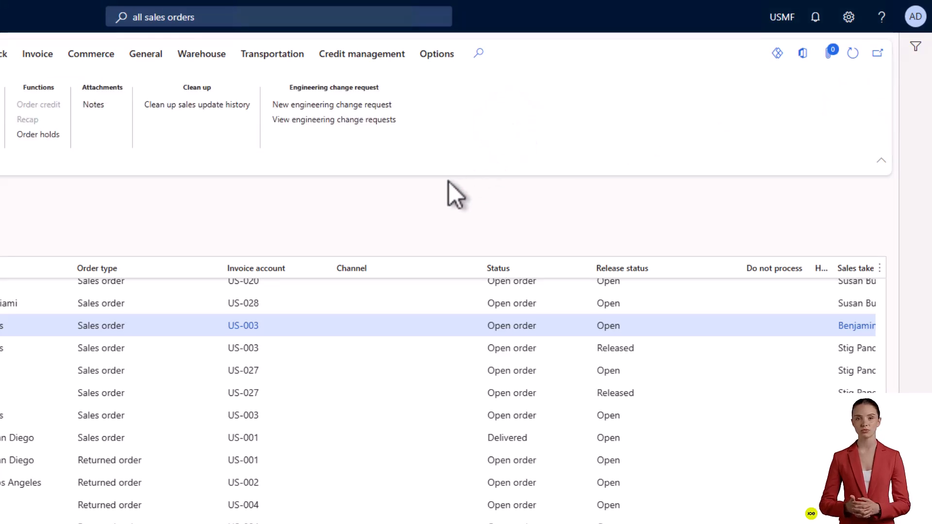
Hide the Channel column of the all sales orders list through its personalisation options.
{"action": "right_click", "coordinate": [353, 330]}
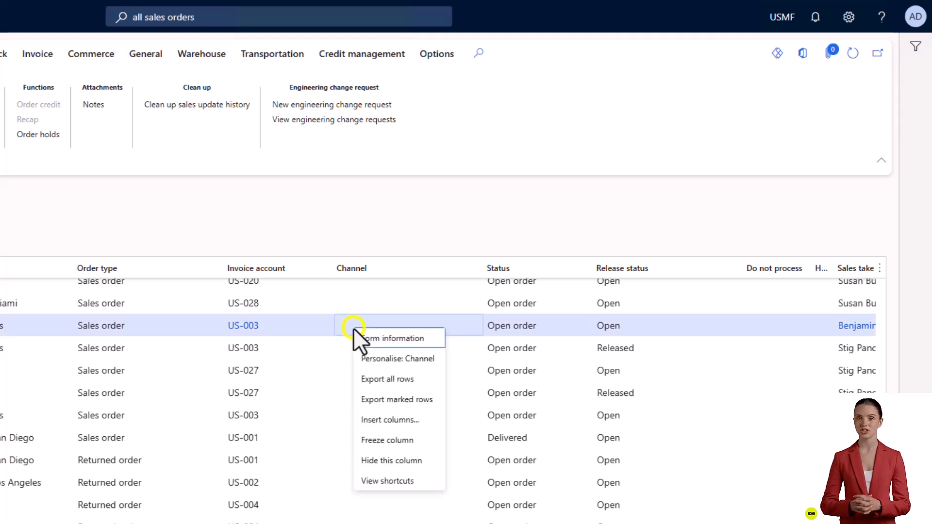
{"action": "left_click", "coordinate": [367, 357]}
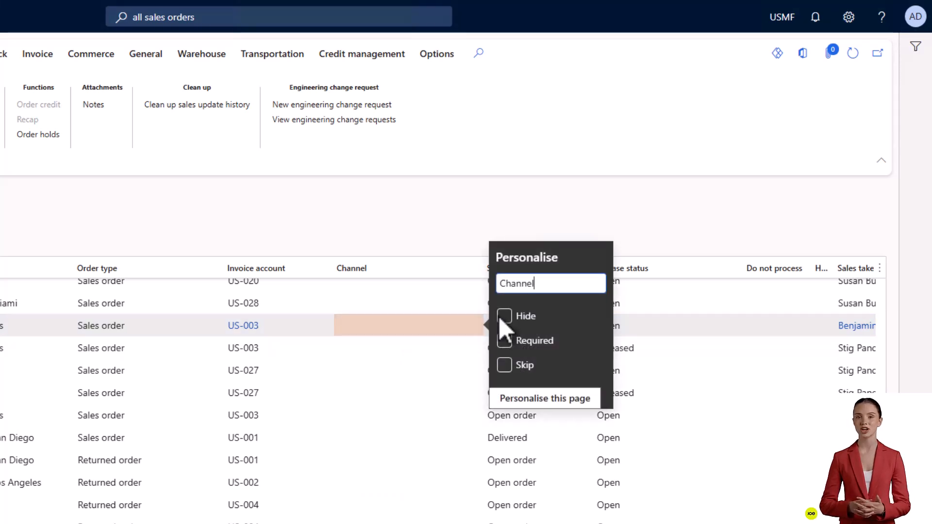
{"action": "left_click", "coordinate": [504, 316]}
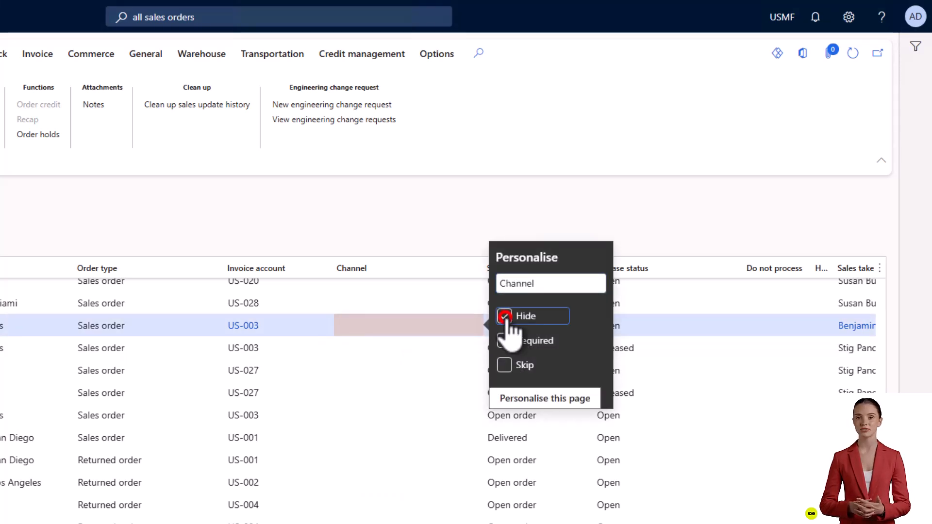
{"action": "left_click", "coordinate": [462, 233]}
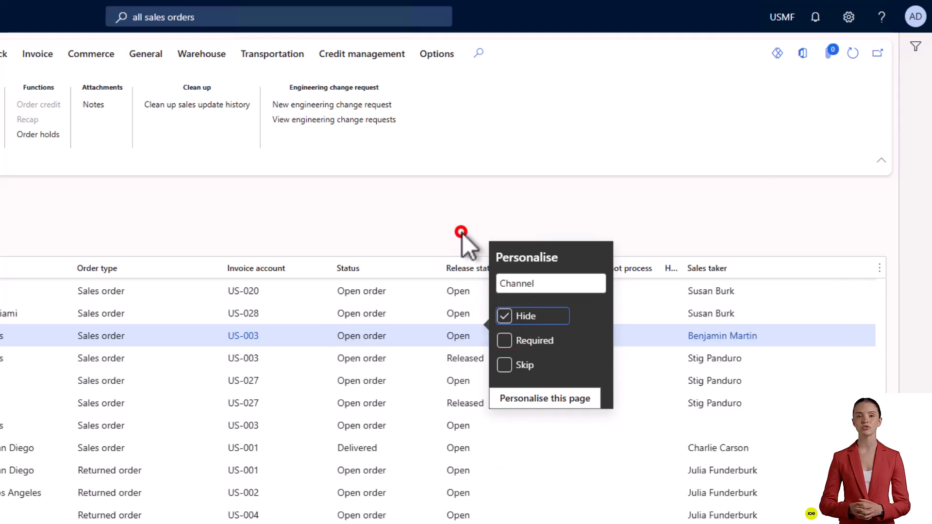
Hide the Do not process column of the all sales orders list through its personalisation options.
{"action": "right_click", "coordinate": [617, 334]}
{"action": "left_click", "coordinate": [635, 364]}
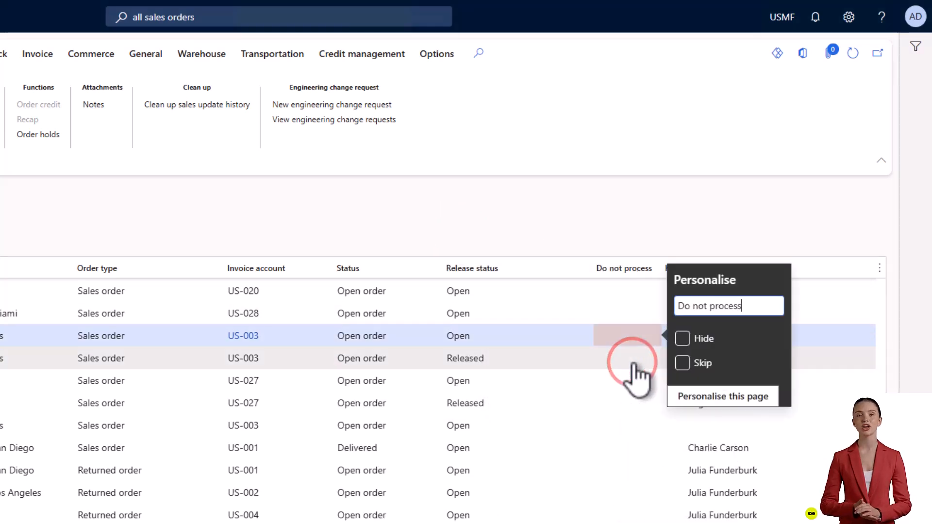
{"action": "left_click", "coordinate": [681, 338]}
{"action": "left_click", "coordinate": [610, 222]}
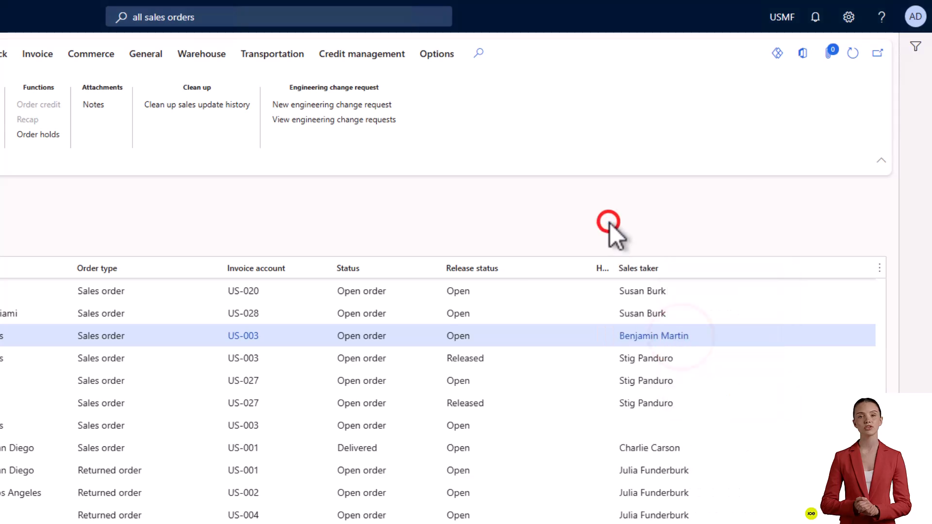
Widen the narrow Hold column beside Sales taker and hide it through its personalisation options.
{"action": "left_click_drag", "start_coordinate": [612, 264], "coordinate": [653, 281]}
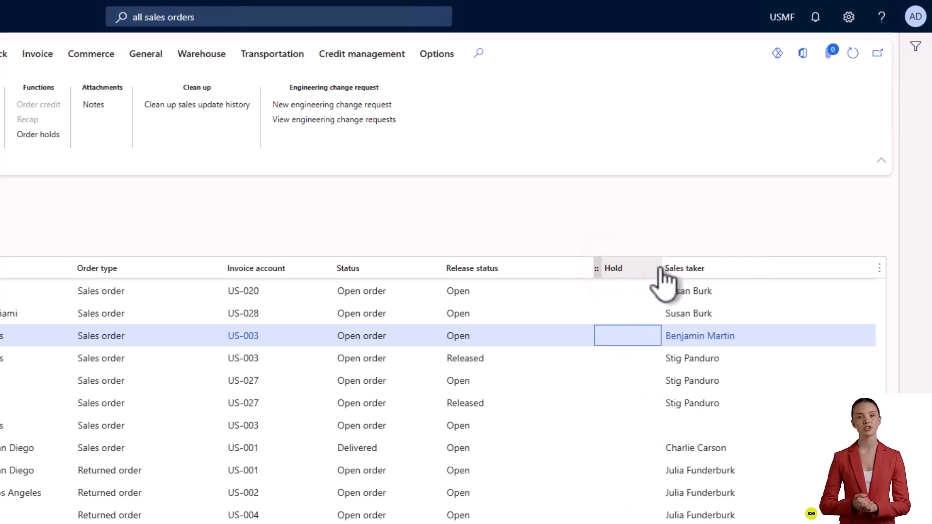
{"action": "right_click", "coordinate": [618, 334]}
{"action": "left_click", "coordinate": [632, 363]}
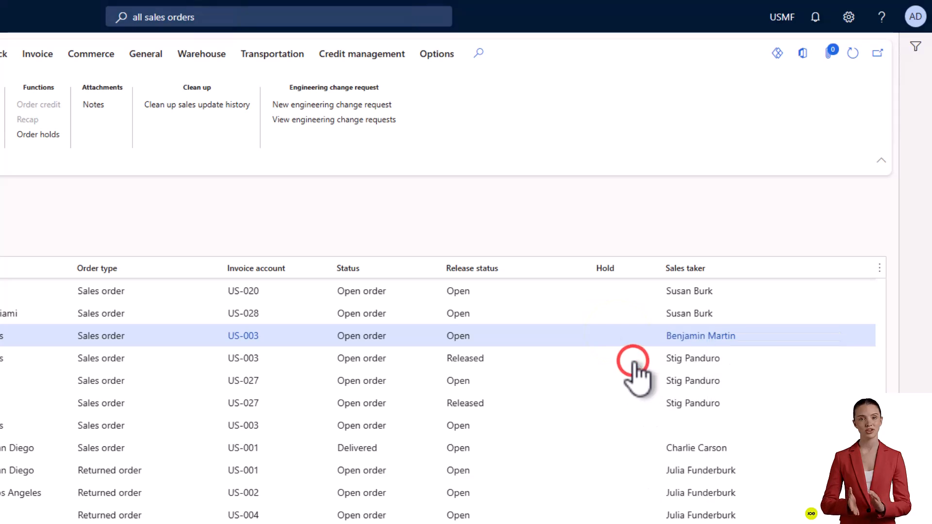
{"action": "left_click", "coordinate": [682, 337]}
{"action": "left_click", "coordinate": [644, 219]}
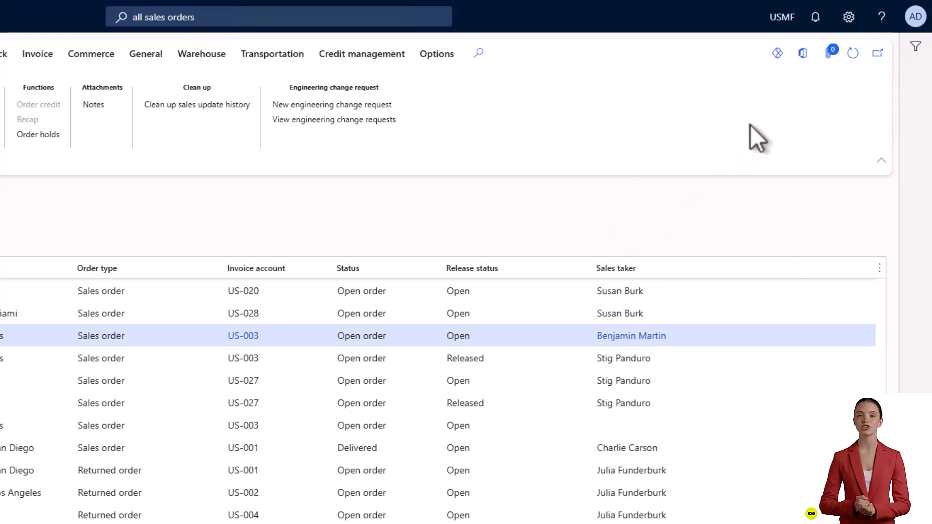
Review the hidden columns of the sales orders list with the page personalisation Hide tool, and leave personalisation mode.
{"action": "left_click", "coordinate": [849, 20]}
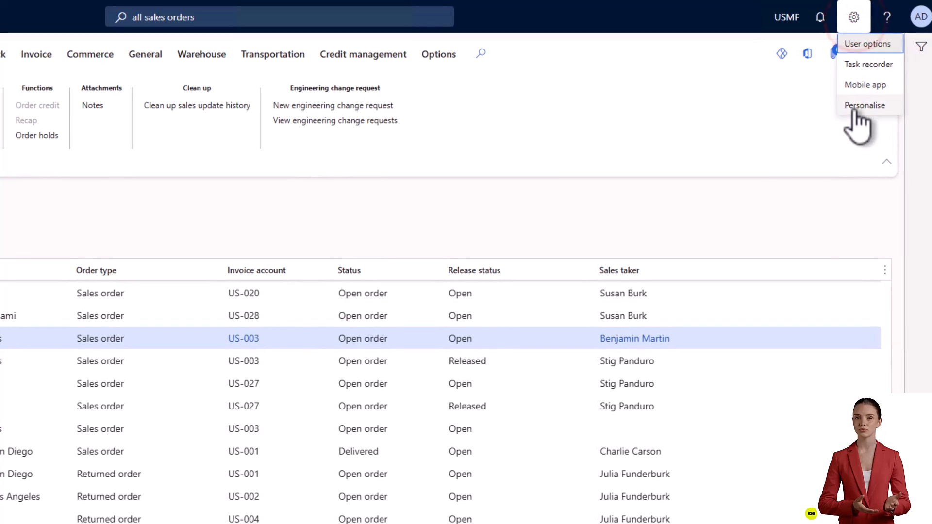
{"action": "left_click", "coordinate": [855, 105]}
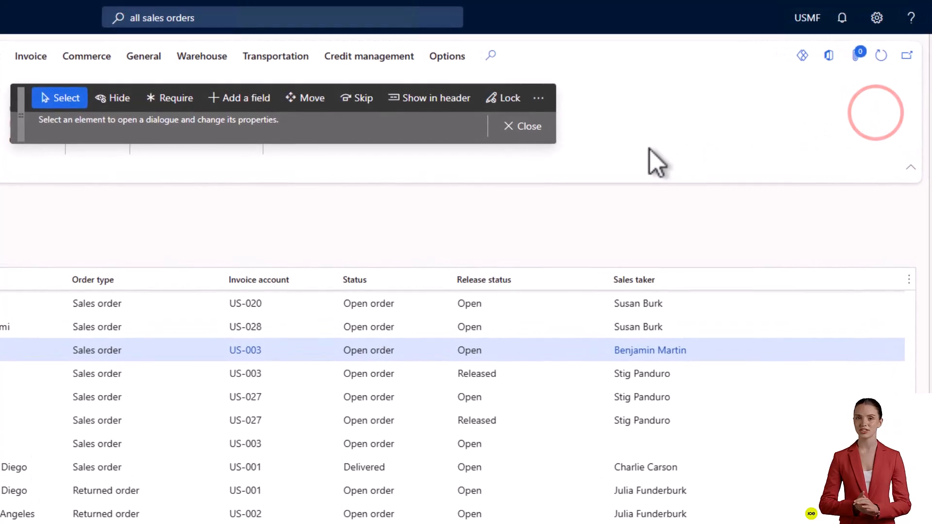
{"action": "left_click", "coordinate": [115, 99]}
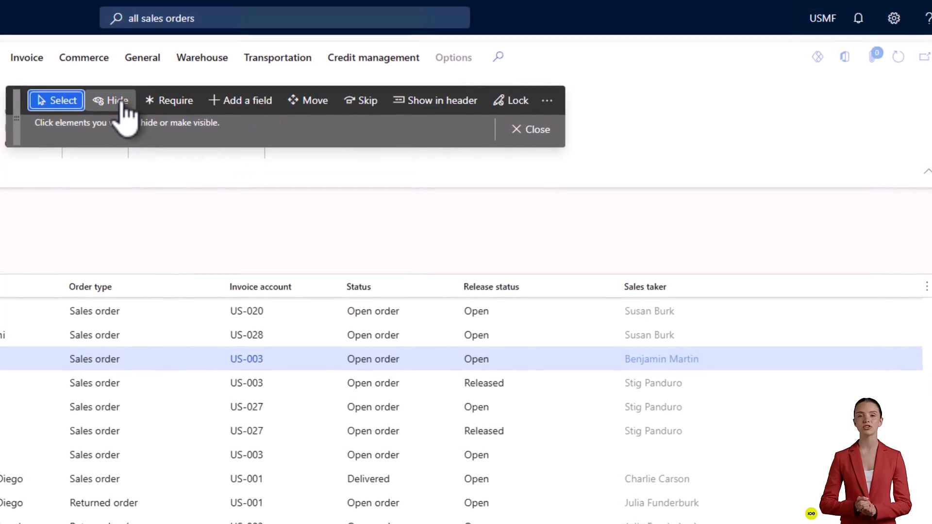
{"action": "left_click", "coordinate": [116, 103]}
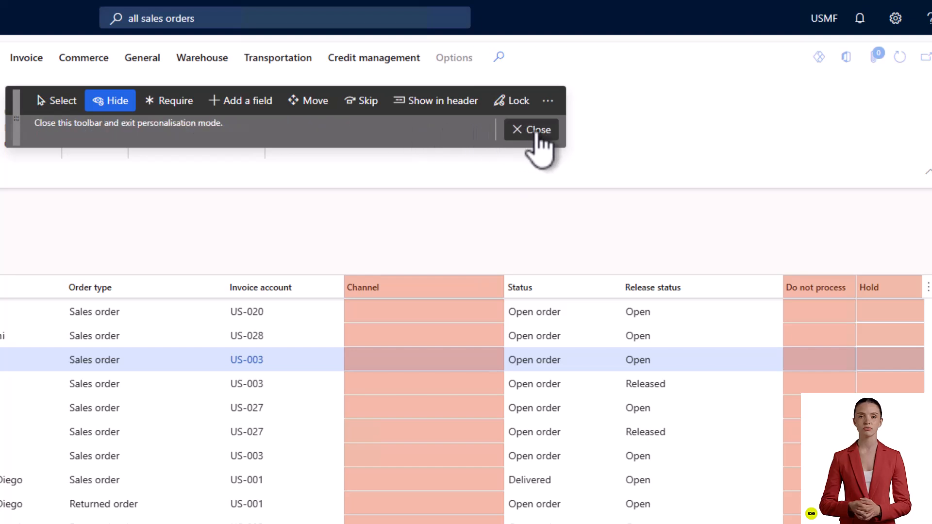
{"action": "left_click", "coordinate": [534, 132]}
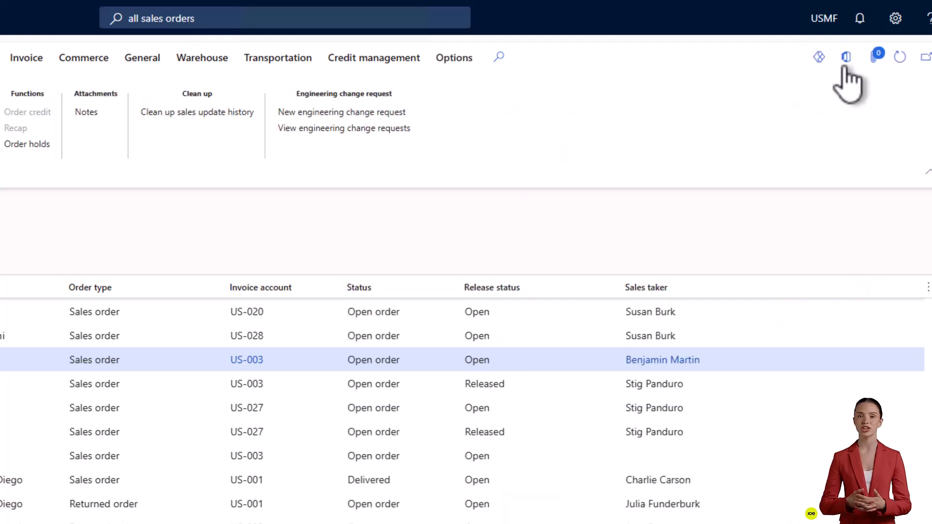
Add the Currency field from the Sales orders table to the list as a new column and exit personalisation mode.
{"action": "left_click", "coordinate": [895, 19]}
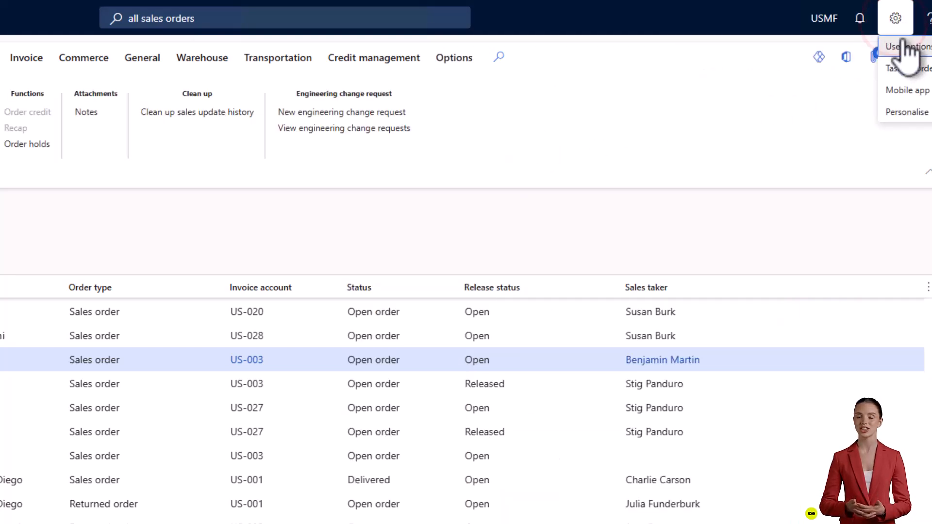
{"action": "left_click", "coordinate": [906, 112]}
{"action": "left_click", "coordinate": [241, 108]}
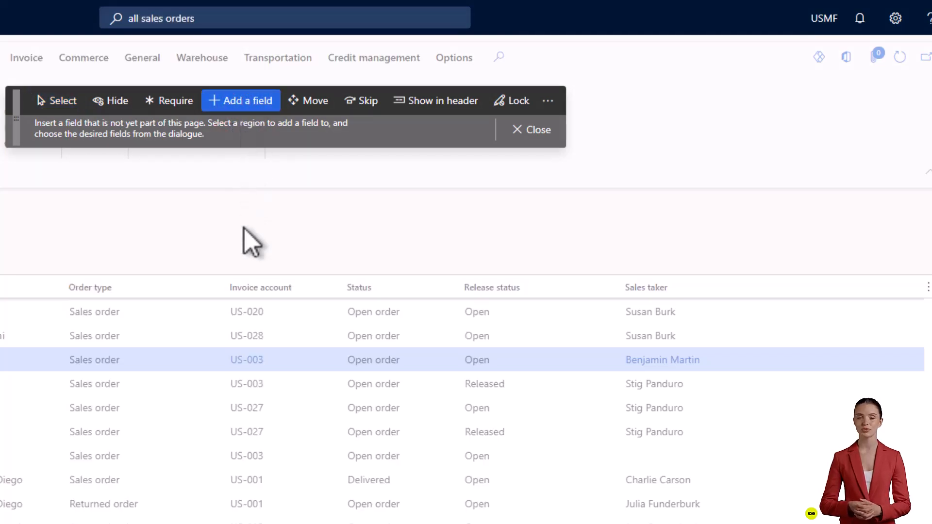
{"action": "left_click", "coordinate": [199, 365]}
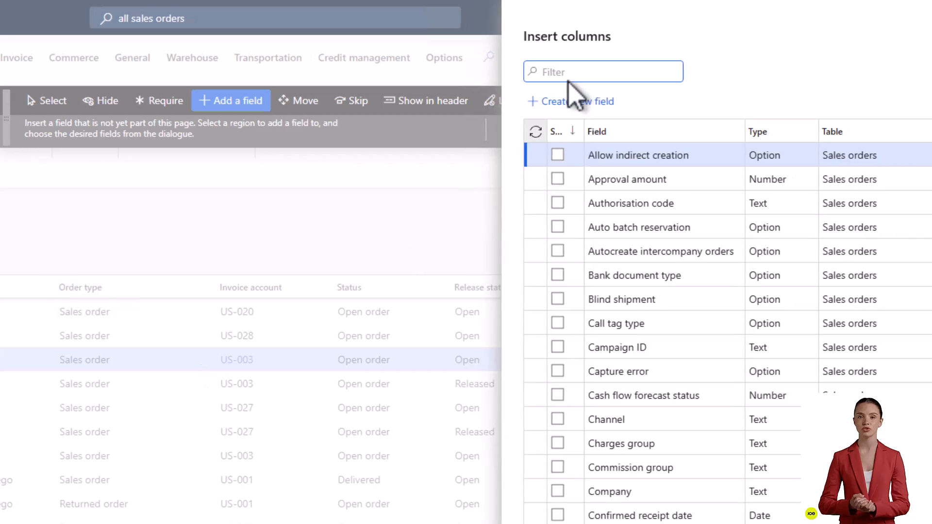
{"action": "left_click", "coordinate": [582, 71]}
{"action": "type", "text": "curre"}
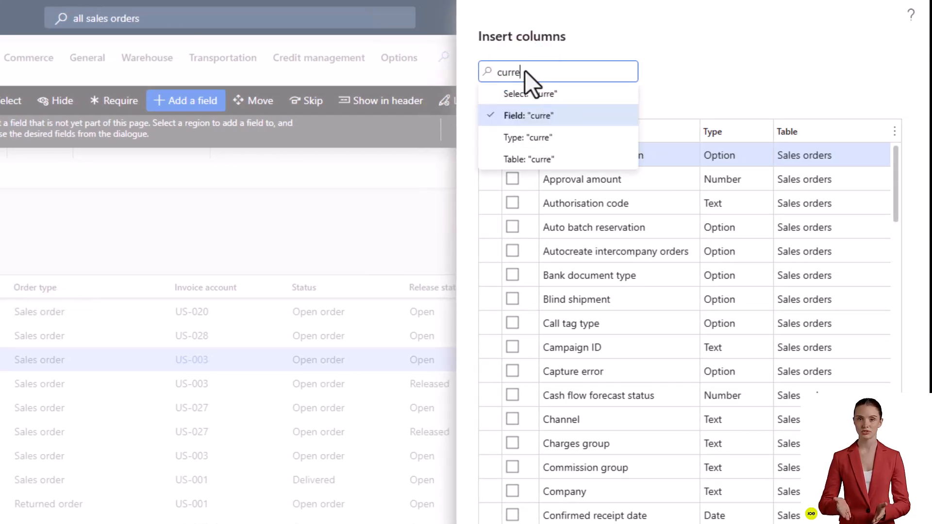
{"action": "key", "text": "Return"}
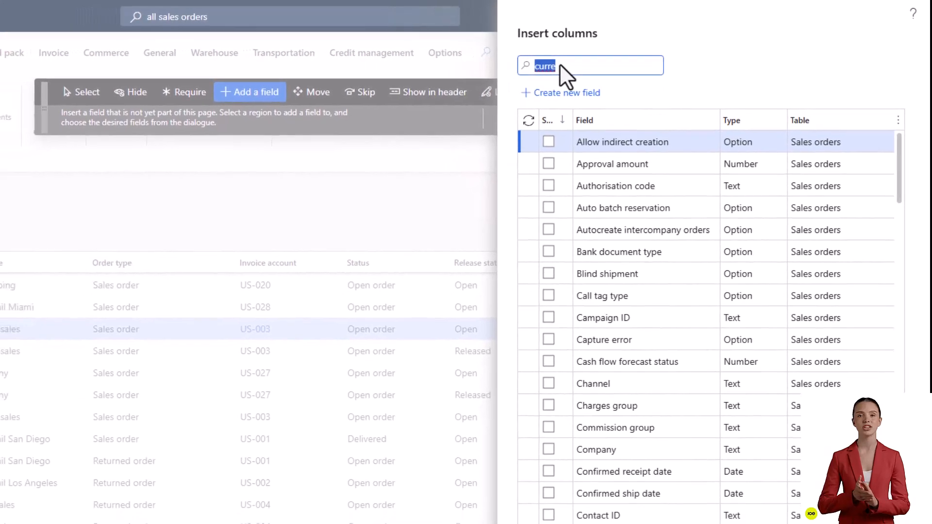
{"action": "left_click", "coordinate": [581, 129]}
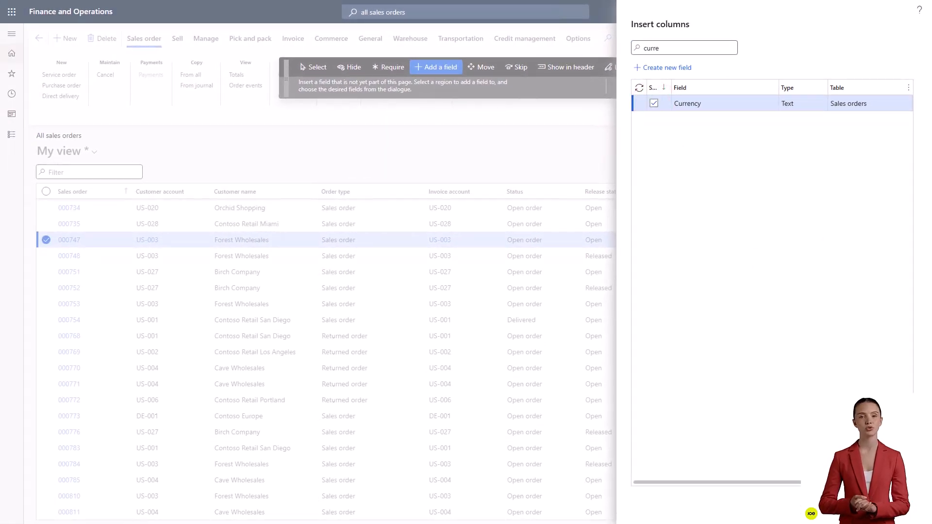
{"action": "left_click", "coordinate": [851, 507]}
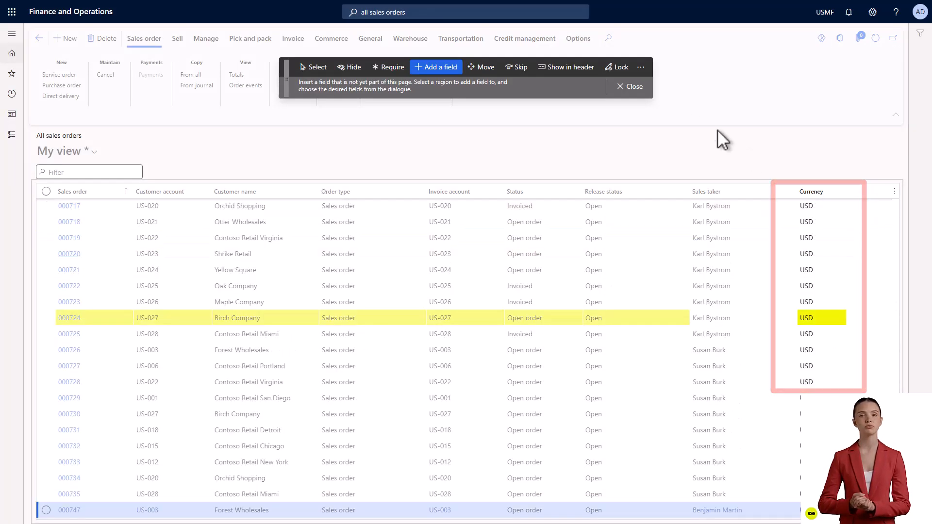
{"action": "left_click", "coordinate": [629, 87]}
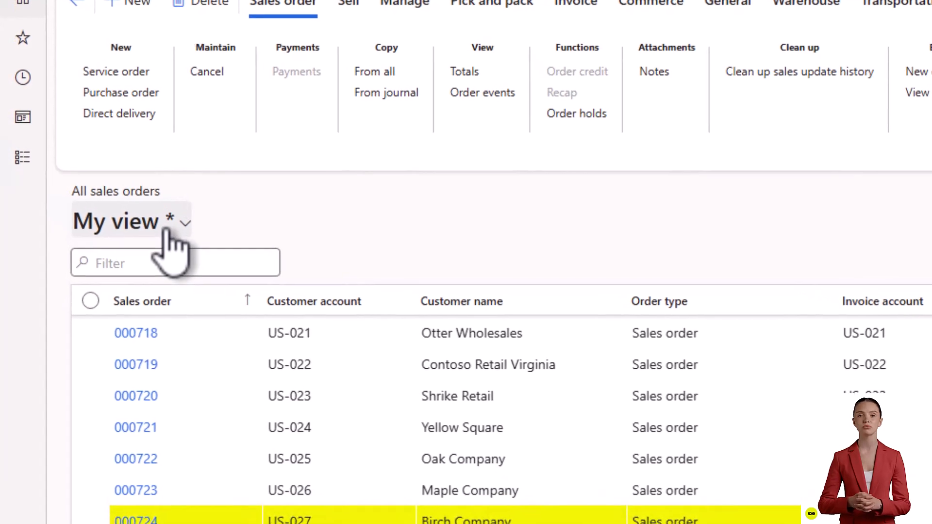
Save the modified list as a new view named My sales order view, pinned as the default view for all legal entities.
{"action": "left_click", "coordinate": [186, 227]}
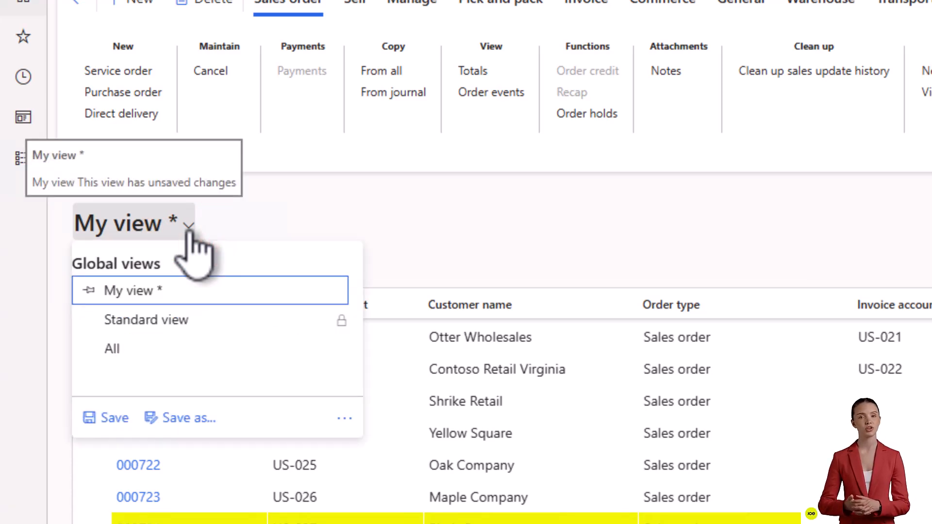
{"action": "left_click", "coordinate": [190, 418]}
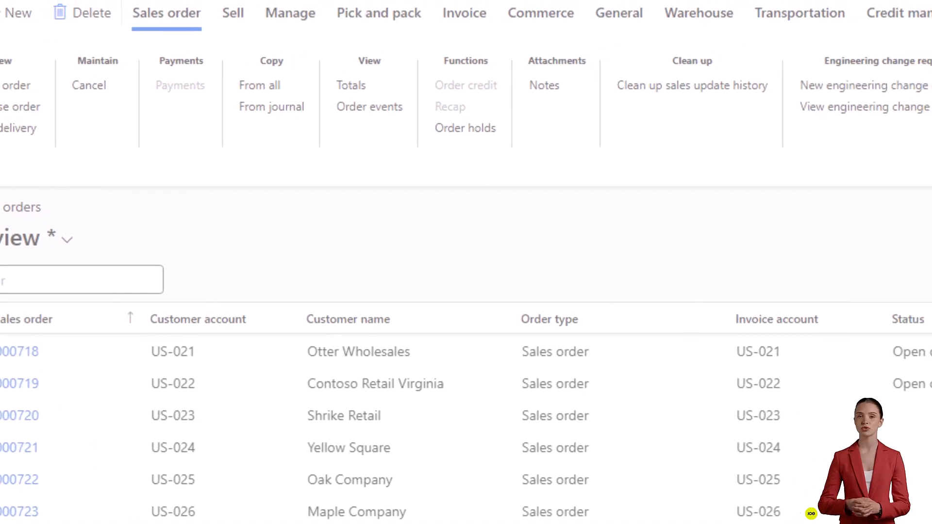
{"action": "type", "text": "My sa;les p"}
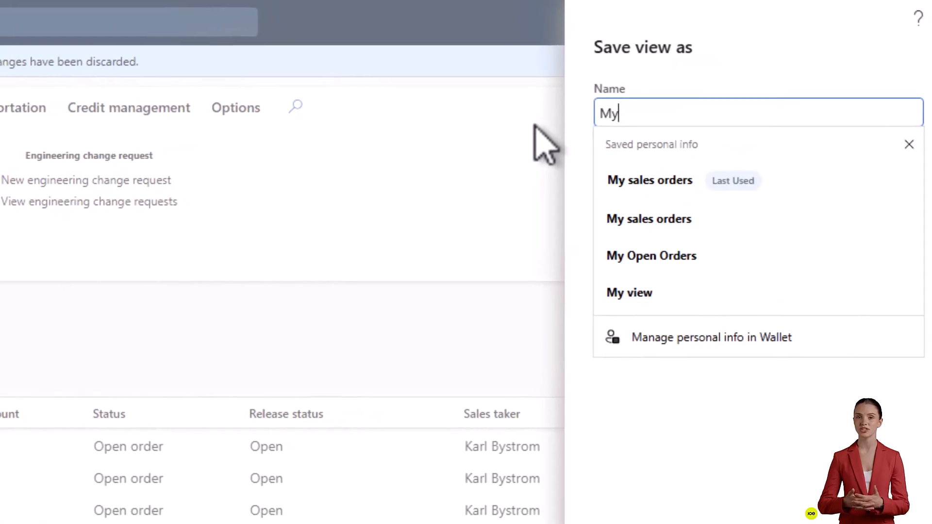
{"action": "key", "text": "BackSpace"}
{"action": "key", "text": "BackSpace"}
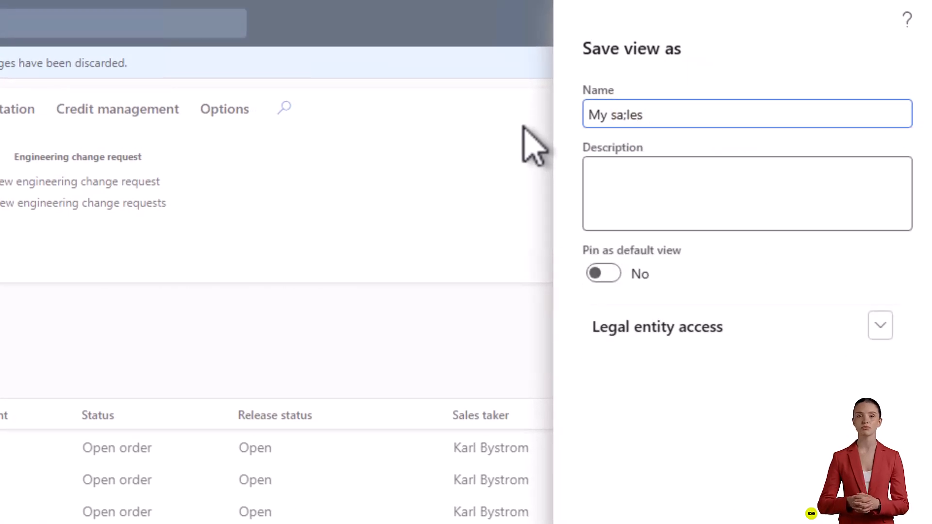
{"action": "key", "text": "BackSpace"}
{"action": "type", "text": "les or"}
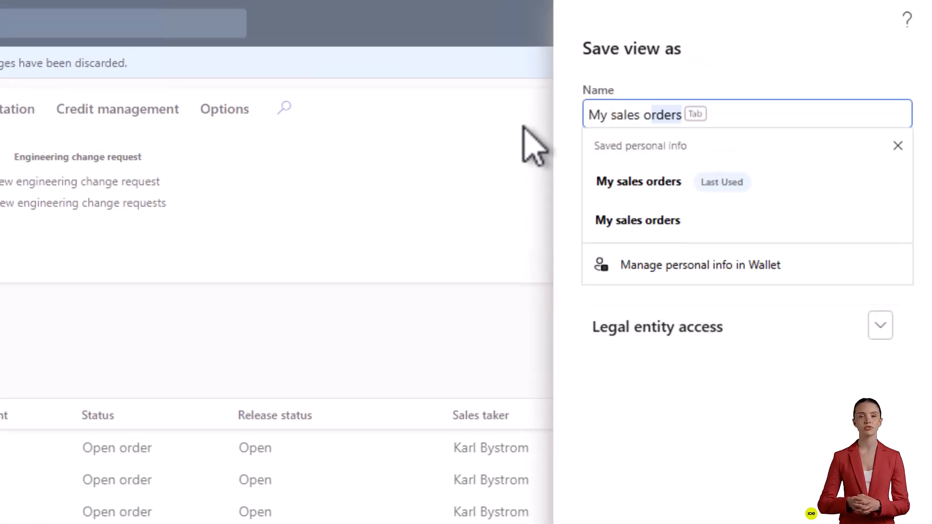
{"action": "type", "text": "der view"}
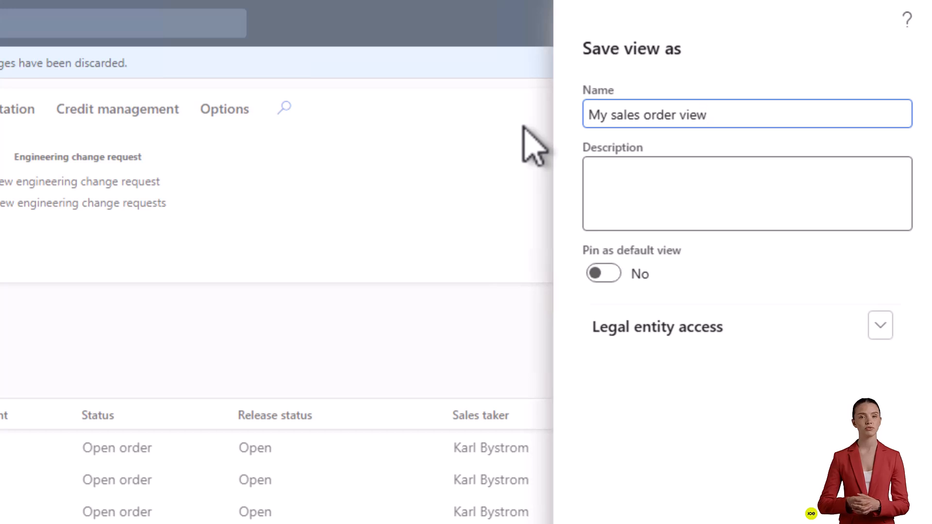
{"action": "left_click", "coordinate": [611, 275]}
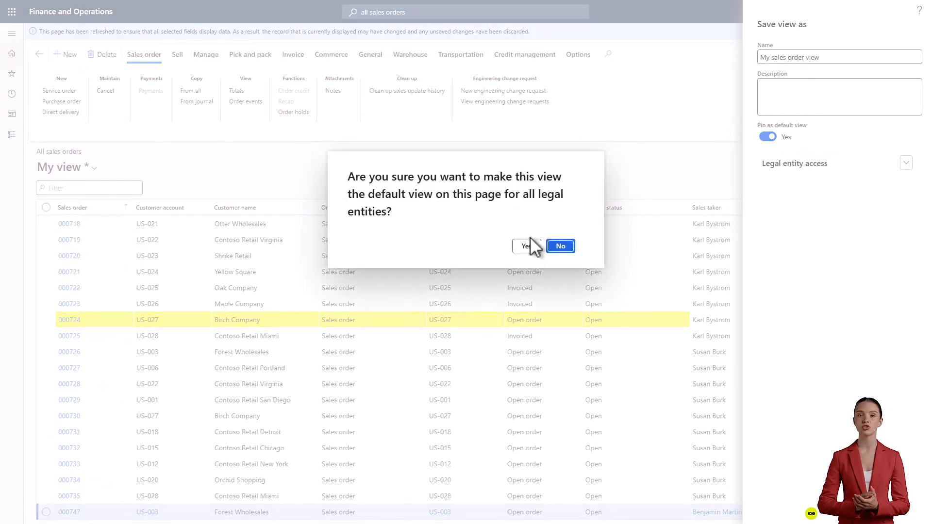
{"action": "left_click", "coordinate": [529, 246]}
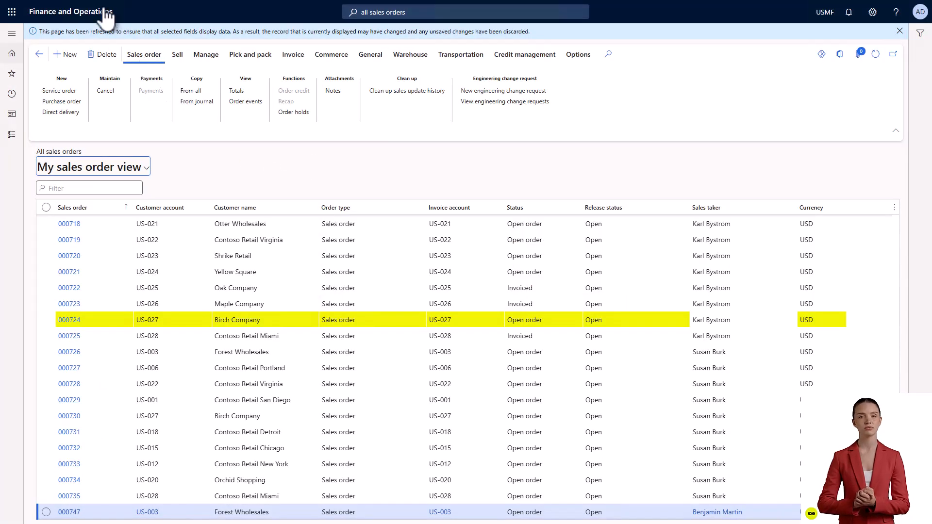
Reopen the all sales orders list from the home page and open the Orchid Shopping sales order.
{"action": "left_click", "coordinate": [86, 9]}
{"action": "left_click", "coordinate": [410, 10]}
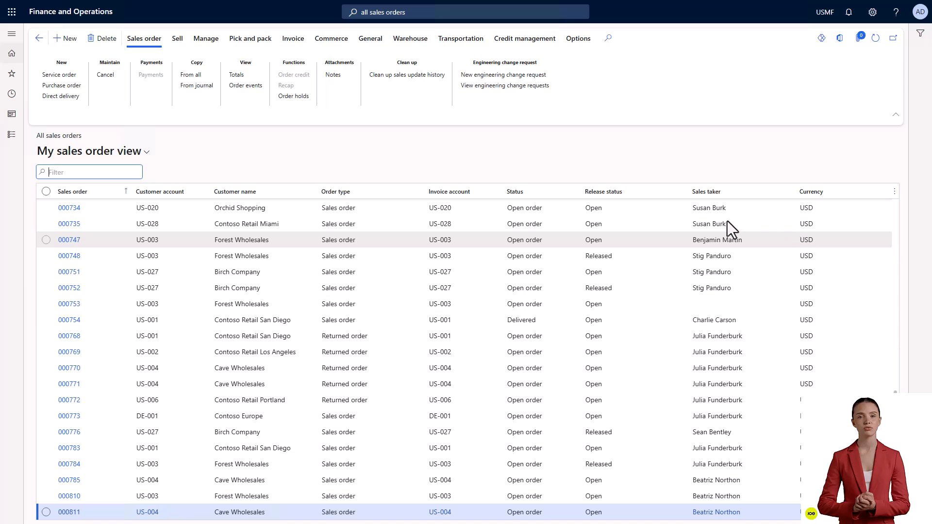
{"action": "left_click", "coordinate": [69, 210]}
{"action": "left_click", "coordinate": [69, 210]}
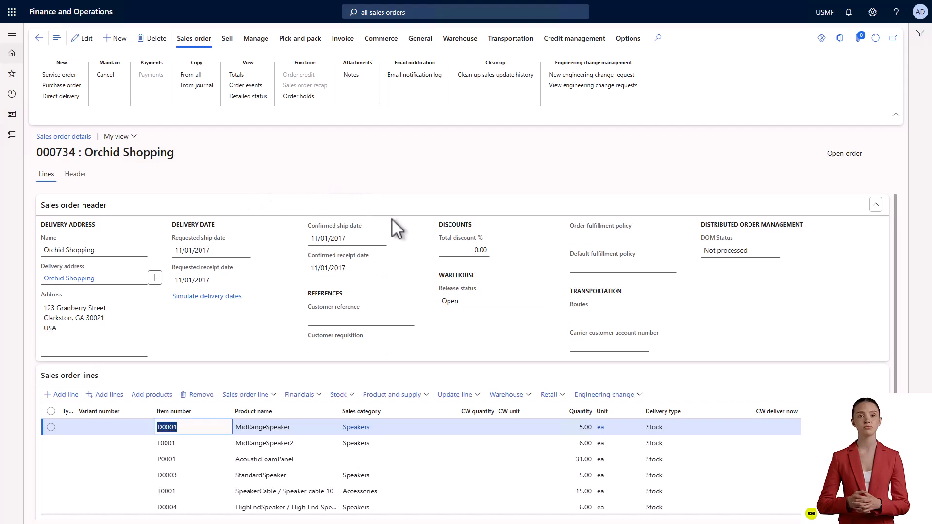
Hide the Total discount % field in the sales order header and check the view choices for saving the change.
{"action": "right_click", "coordinate": [453, 252]}
{"action": "left_click", "coordinate": [464, 271]}
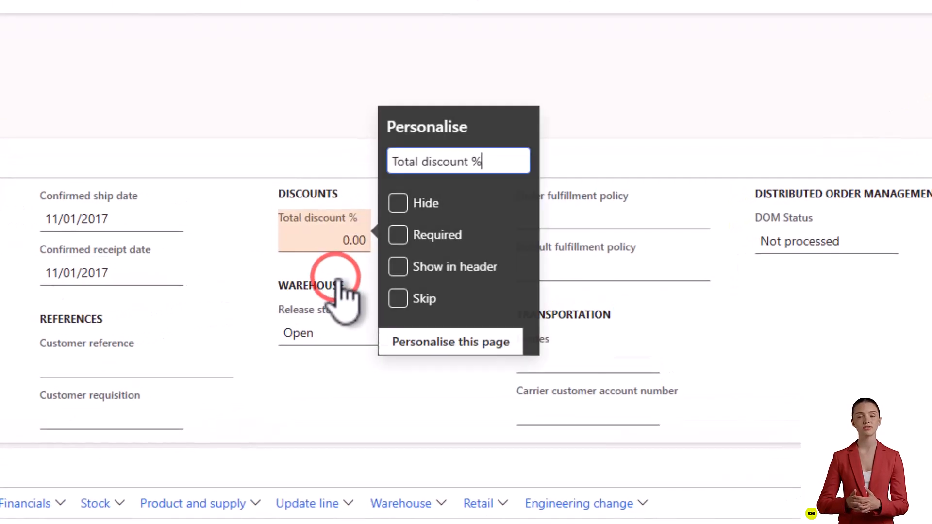
{"action": "left_click", "coordinate": [398, 203]}
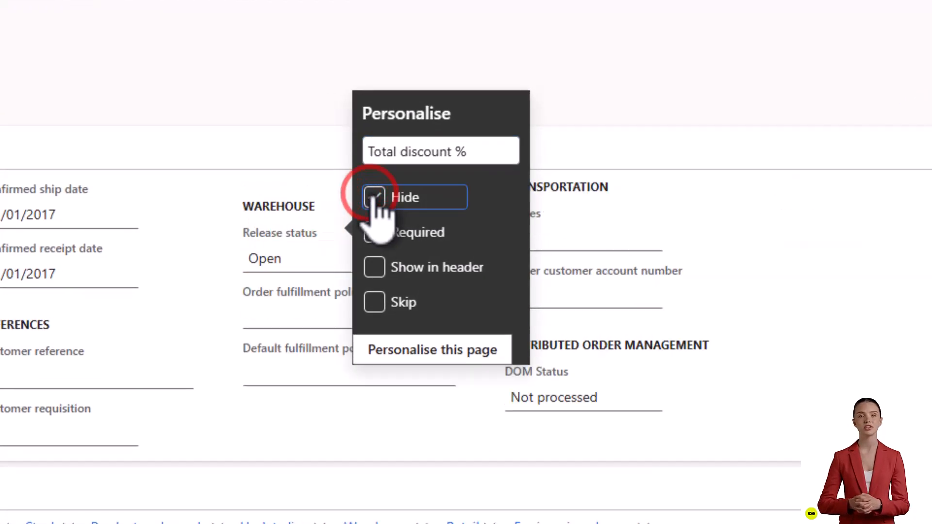
{"action": "left_click", "coordinate": [530, 49]}
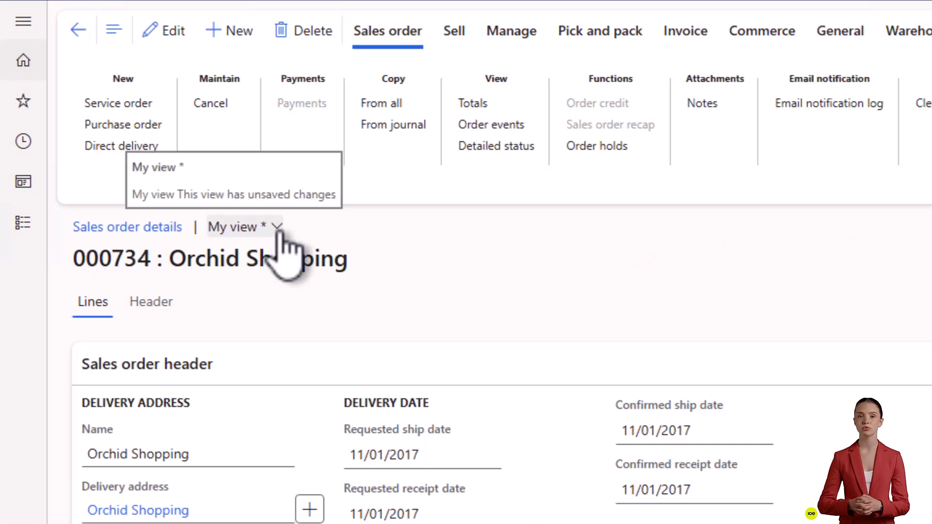
{"action": "left_click", "coordinate": [276, 227]}
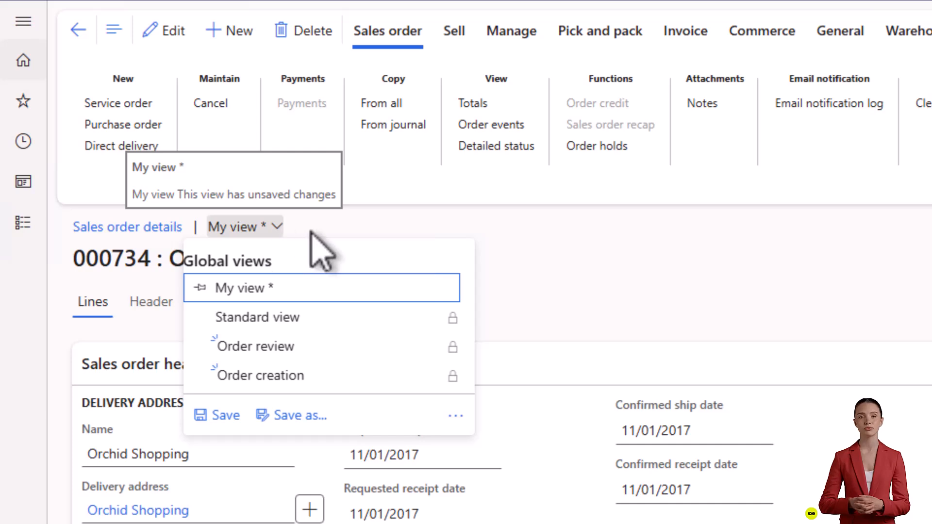
{"action": "left_click", "coordinate": [552, 226]}
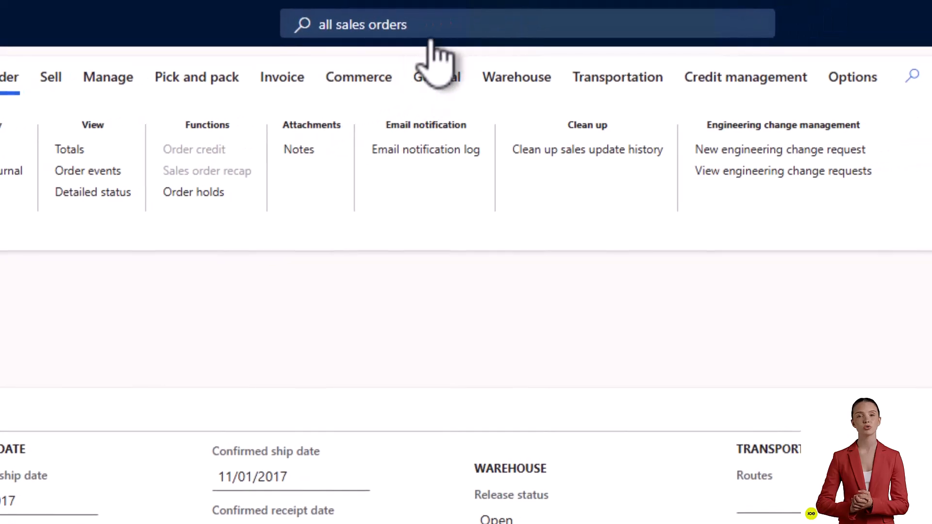
Search for all customers and open that page.
{"action": "left_click", "coordinate": [428, 35]}
{"action": "type", "text": "all c"}
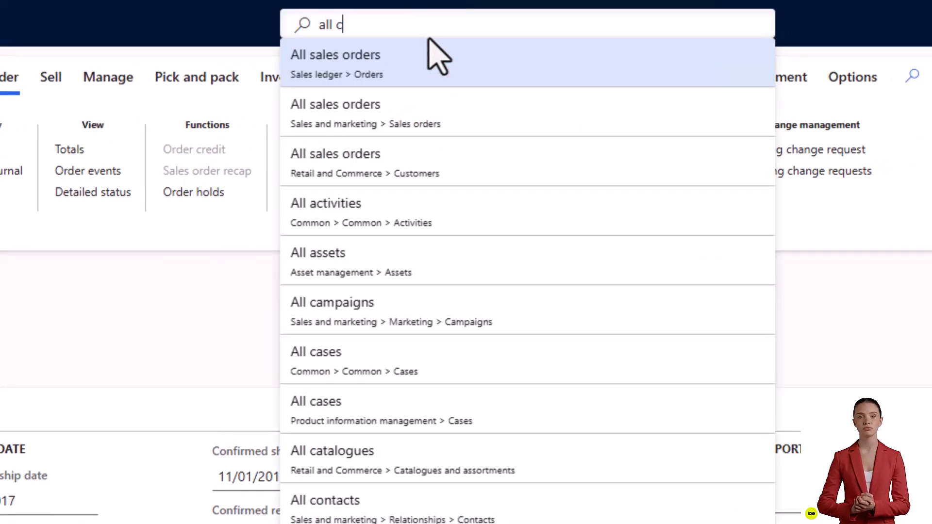
{"action": "type", "text": "ustomers"}
{"action": "key", "text": "Return"}
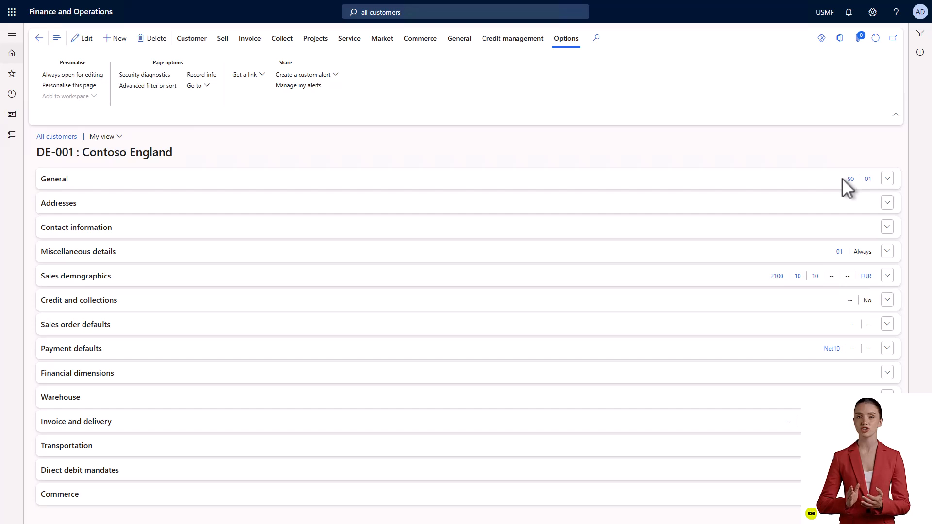
Expand the customer's General section and check the Show in header personalisation option of the Customer group field.
{"action": "left_click", "coordinate": [888, 181]}
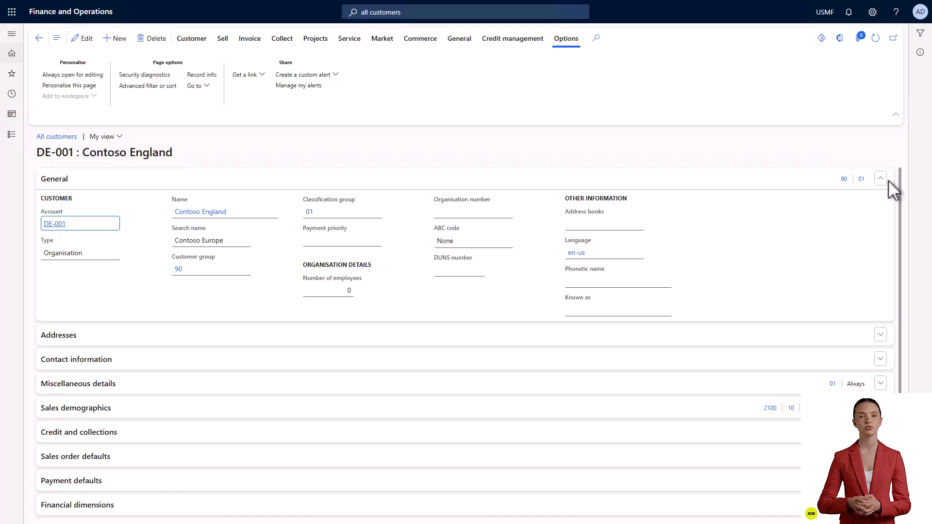
{"action": "right_click", "coordinate": [191, 269]}
{"action": "left_click", "coordinate": [214, 291]}
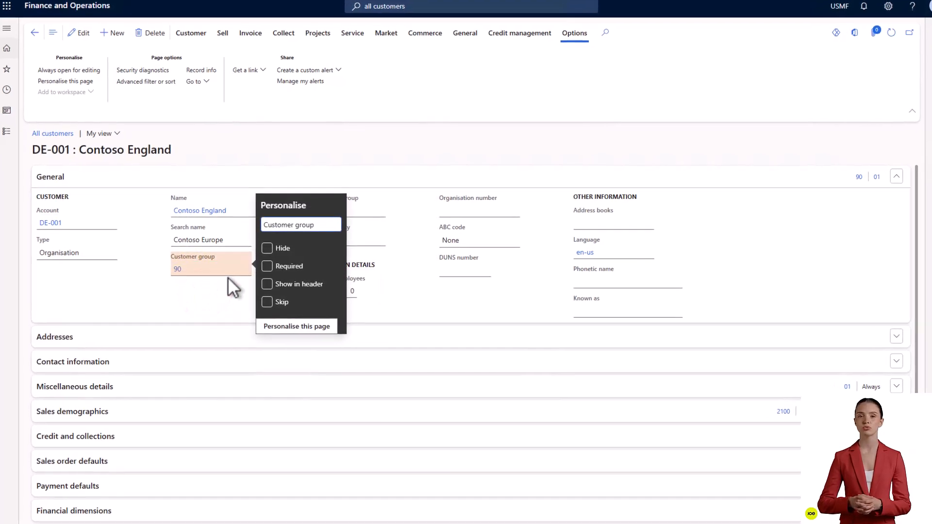
{"action": "left_click", "coordinate": [267, 284]}
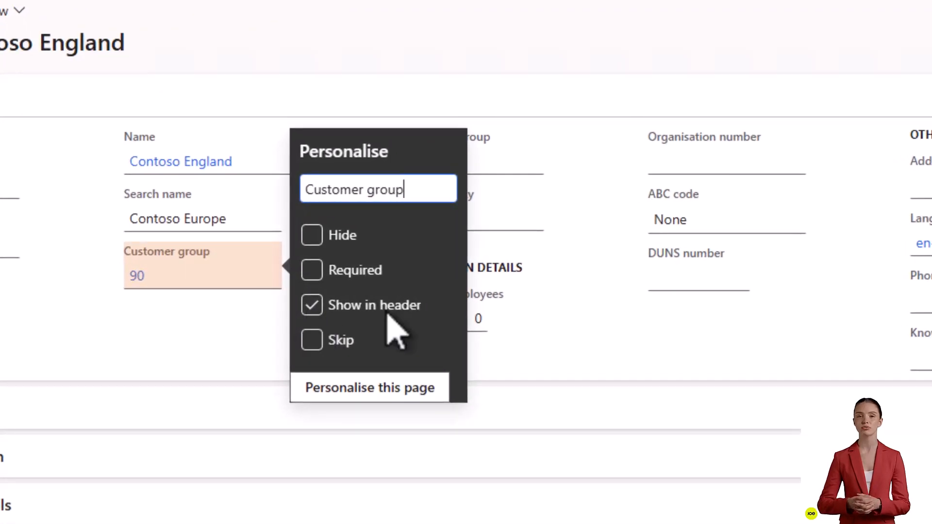
{"action": "left_click", "coordinate": [558, 350]}
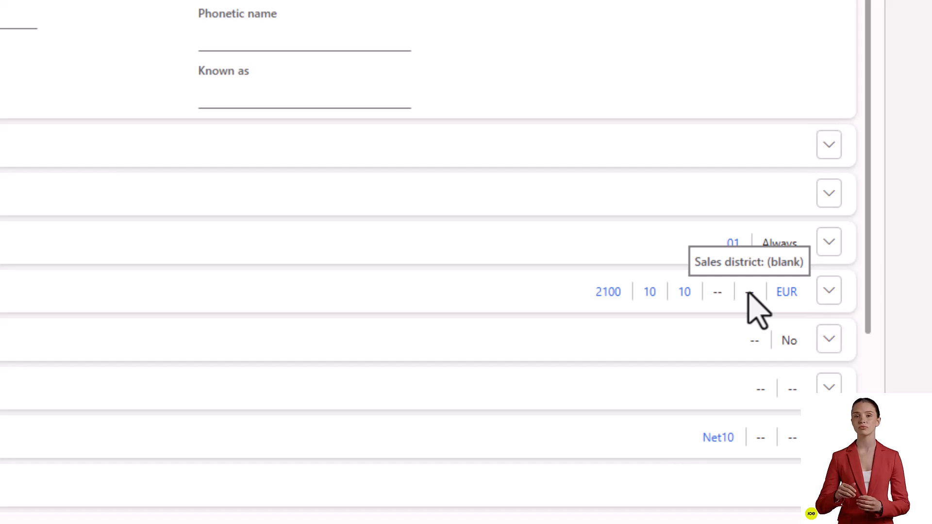
Expand the Sales demographics section and turn off Show in header for the Sales district field.
{"action": "left_click", "coordinate": [828, 292]}
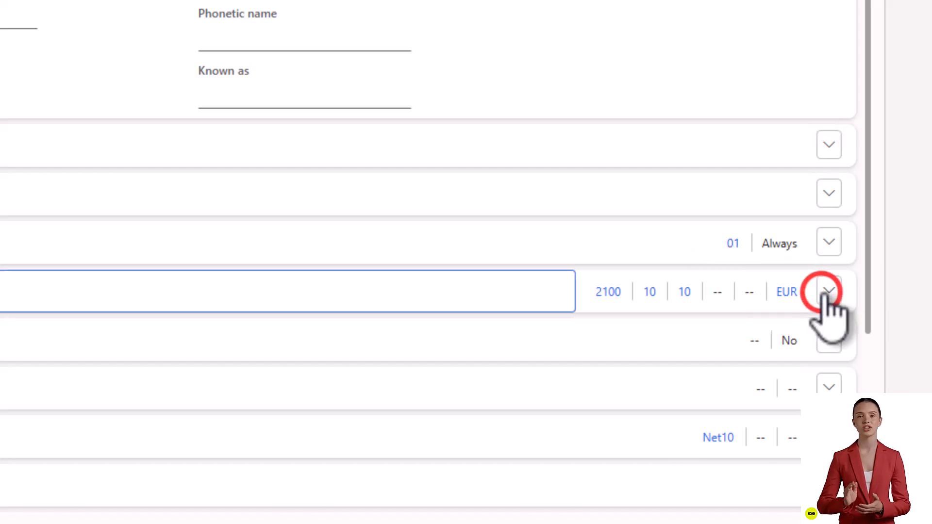
{"action": "right_click", "coordinate": [217, 397]}
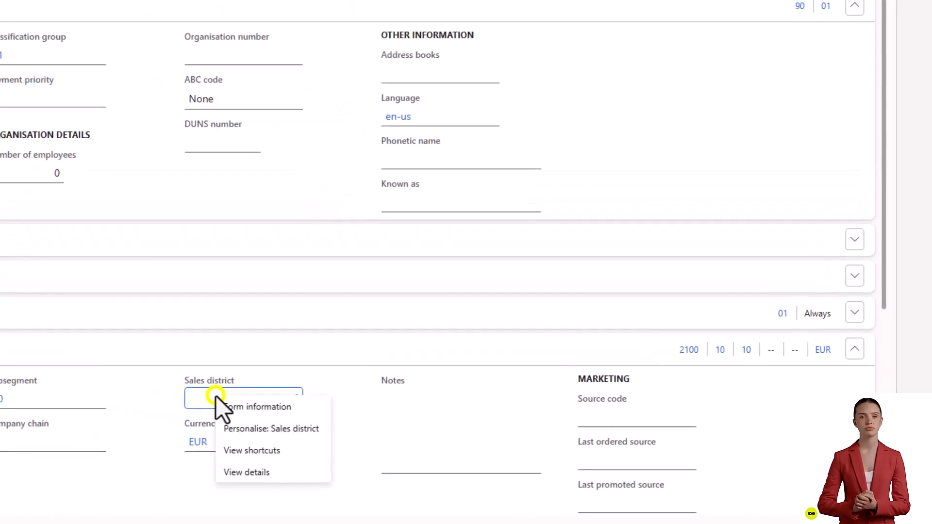
{"action": "mouse_move", "coordinate": [245, 408]}
{"action": "left_click", "coordinate": [243, 430]}
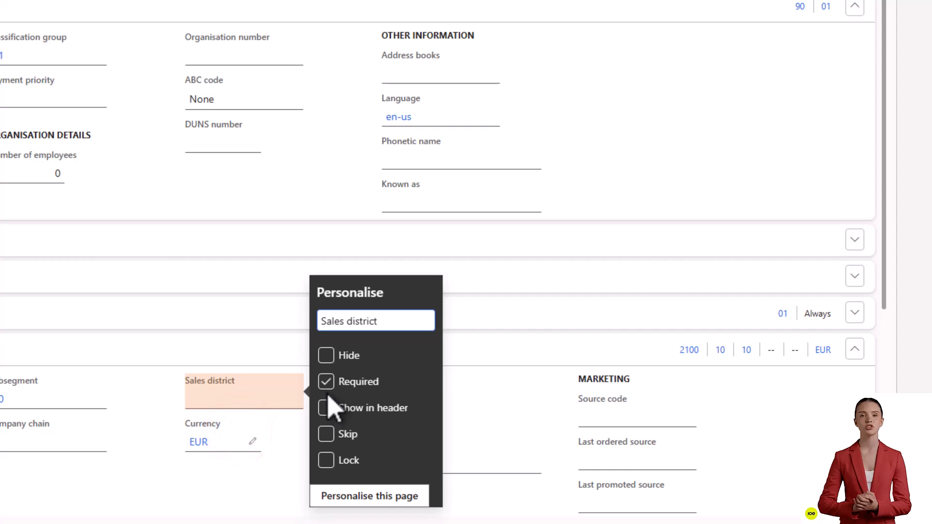
{"action": "left_click", "coordinate": [326, 406]}
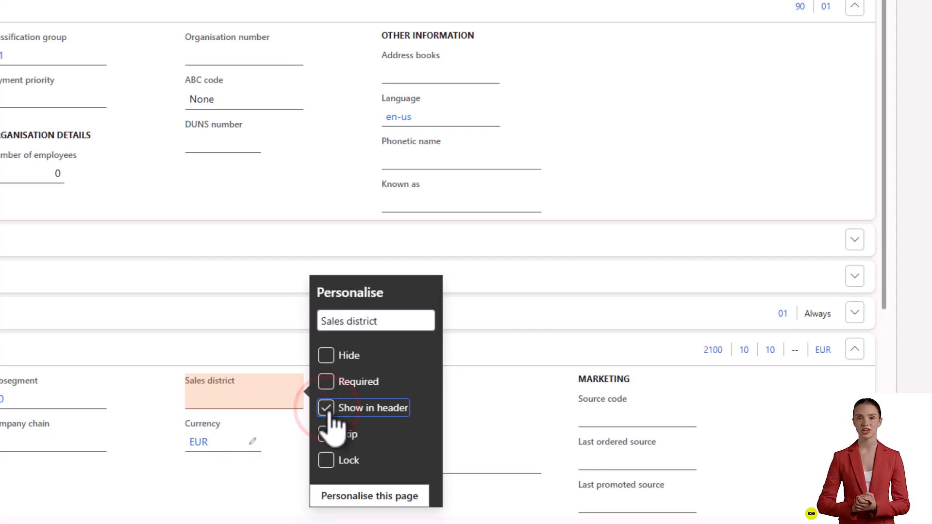
{"action": "left_click", "coordinate": [327, 410]}
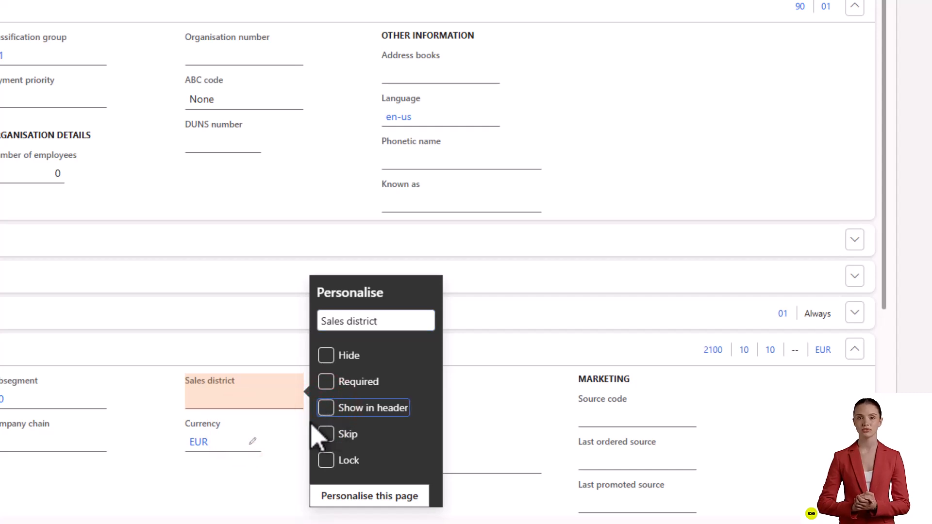
{"action": "left_click", "coordinate": [258, 478]}
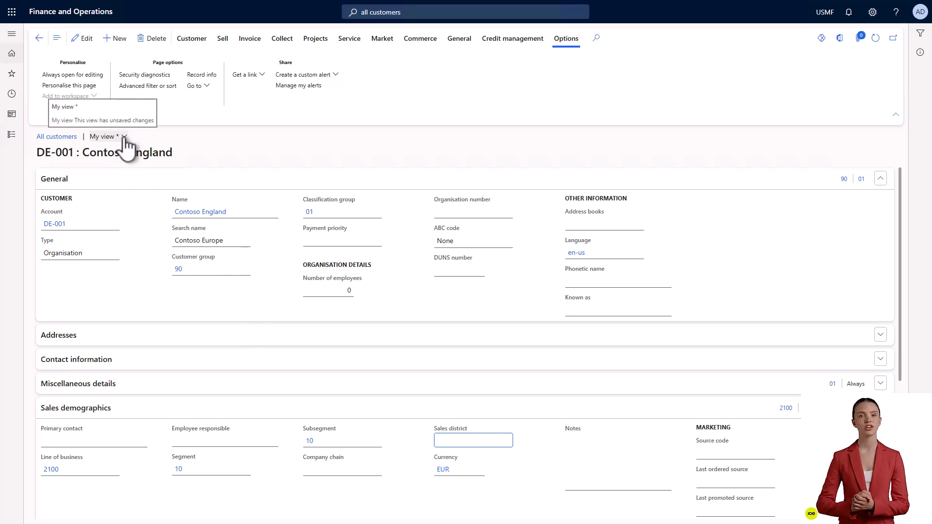
Check the customer page's view selector, and collapse all sections of the customer record.
{"action": "left_click", "coordinate": [124, 138]}
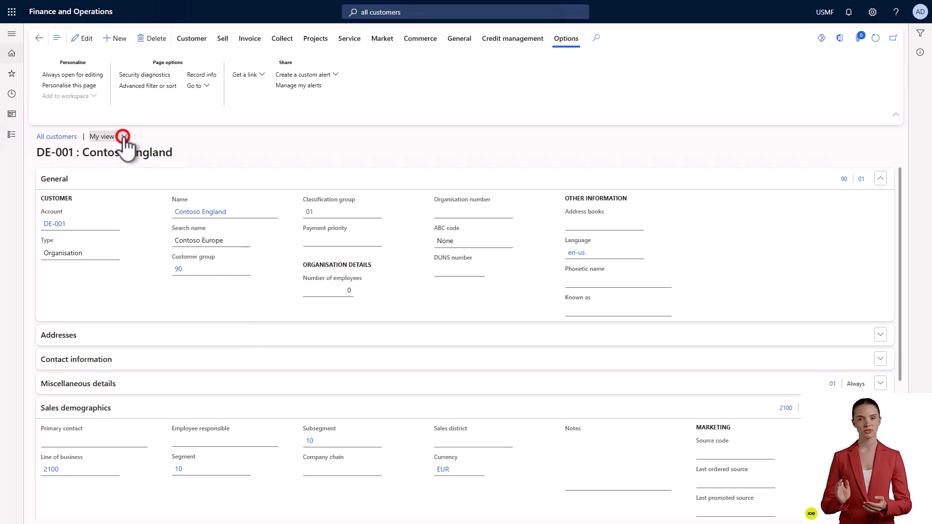
{"action": "left_click", "coordinate": [271, 154]}
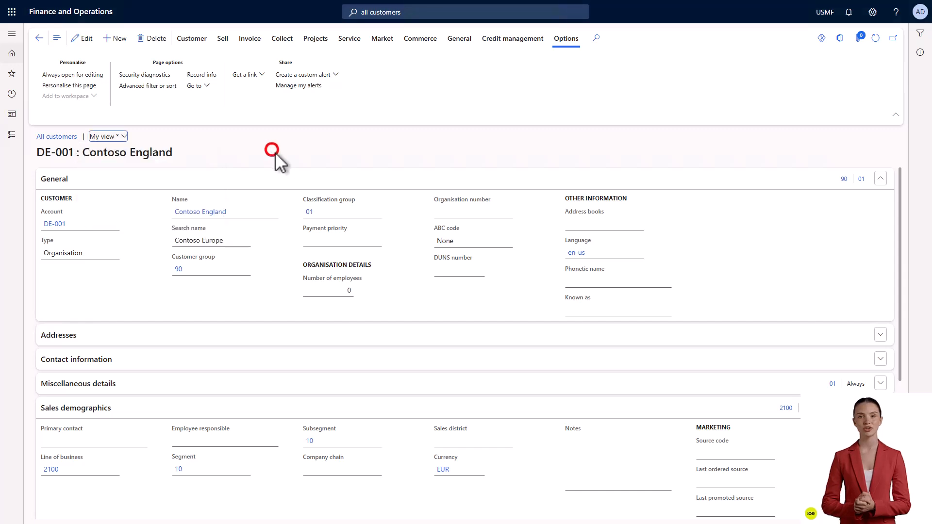
{"action": "right_click", "coordinate": [302, 186]}
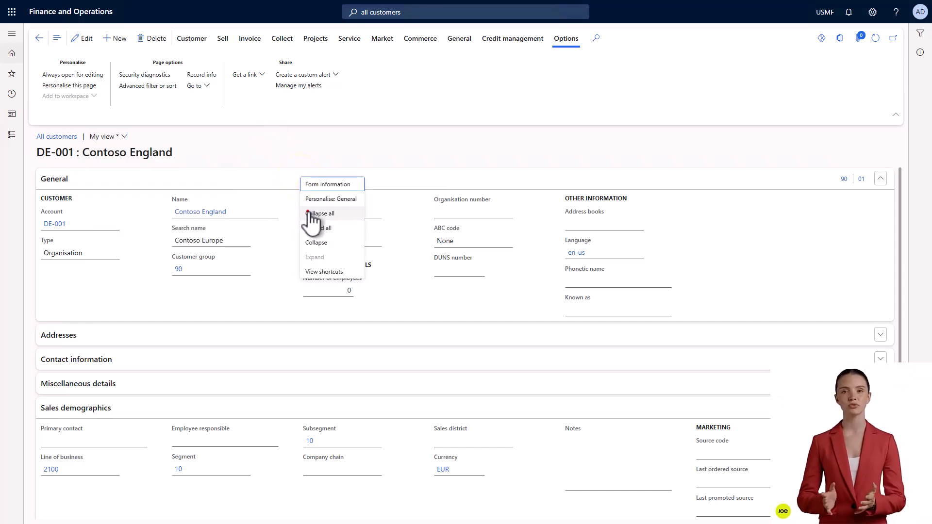
{"action": "left_click", "coordinate": [310, 213]}
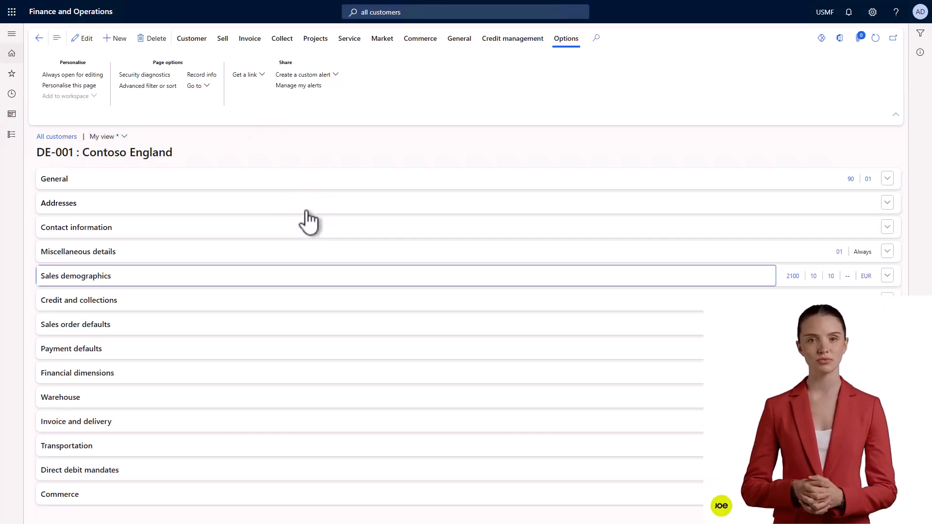